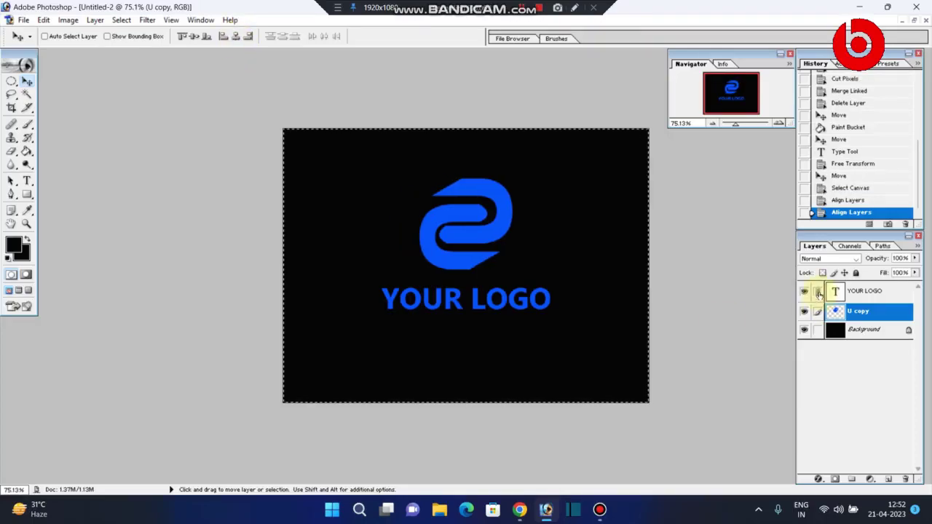
Preview the finished blue double-U logo, then minimize Photoshop to show the desktop
{"action": "key", "text": "ctrl+e"}
{"action": "left_click", "coordinate": [235, 35]}
{"action": "left_click", "coordinate": [282, 36]}
{"action": "key", "text": "ctrl+d"}
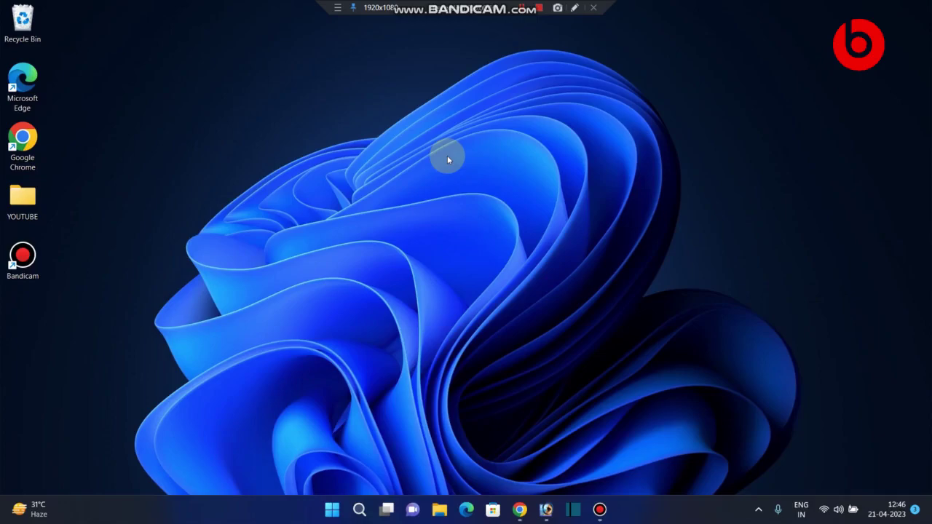
Restore Photoshop, then create and close an unwanted default blank document
{"action": "left_click", "coordinate": [544, 509]}
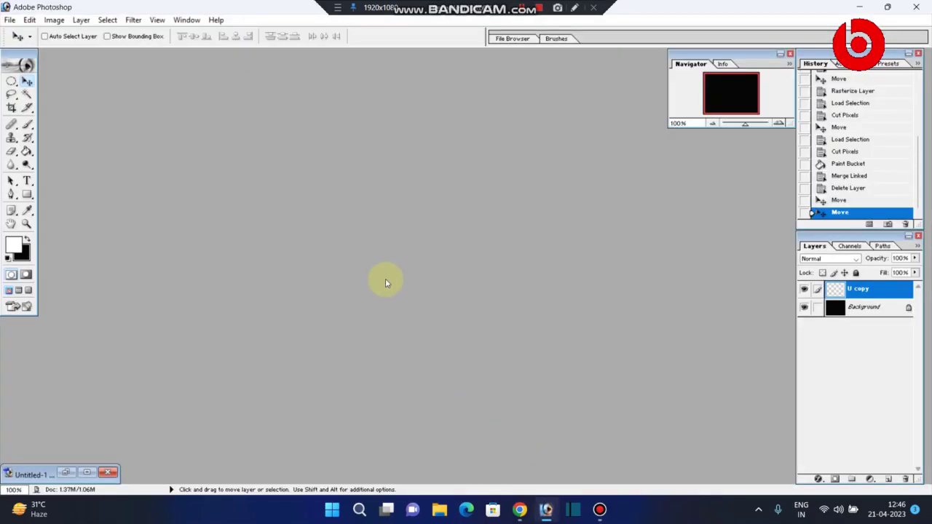
{"action": "key", "text": "ctrl+n"}
{"action": "key", "text": "Return"}
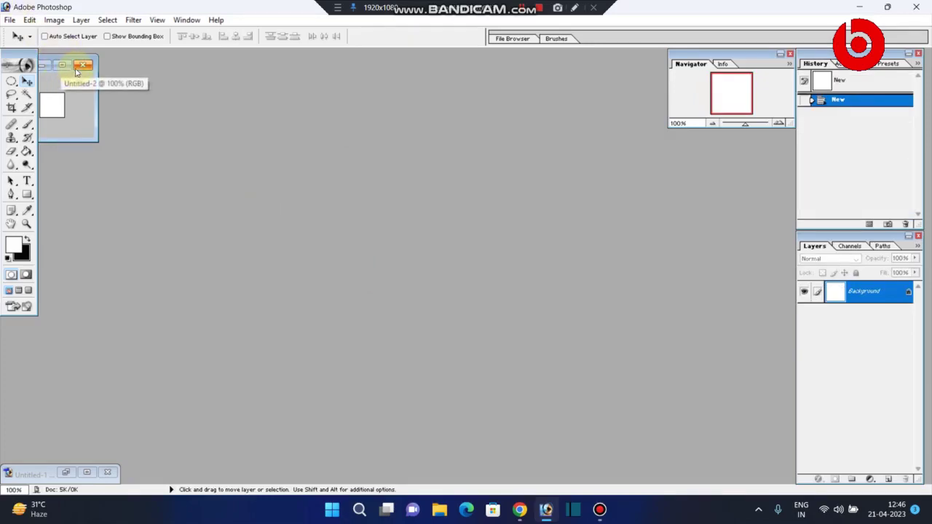
{"action": "key", "text": "ctrl+Tab"}
{"action": "key", "text": "ctrl+w"}
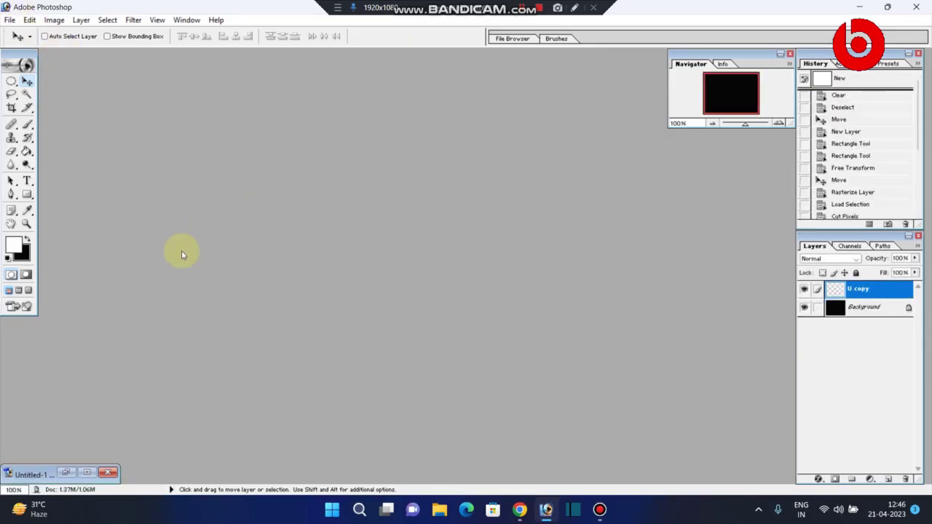
Create an 800 x 600 pixel preset document and maximize its window
{"action": "key", "text": "ctrl+n"}
{"action": "left_click", "coordinate": [451, 211]}
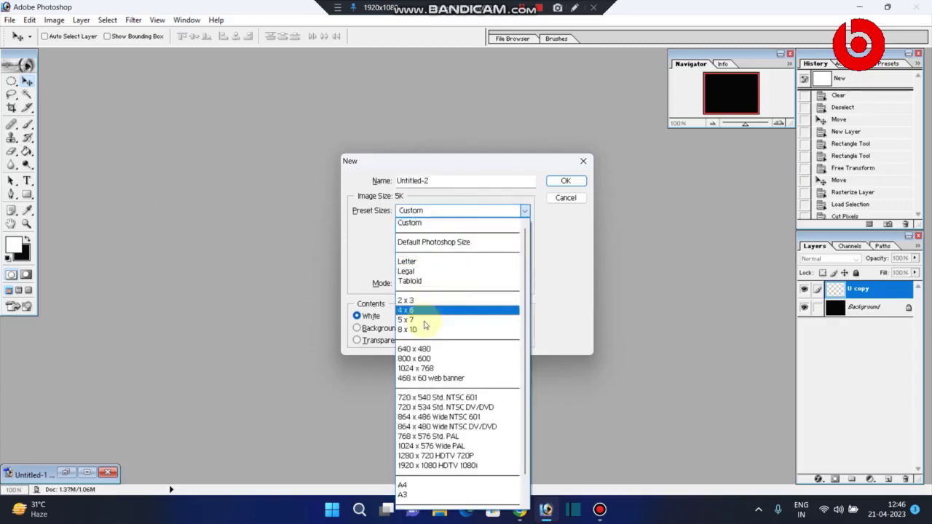
{"action": "left_click", "coordinate": [427, 359]}
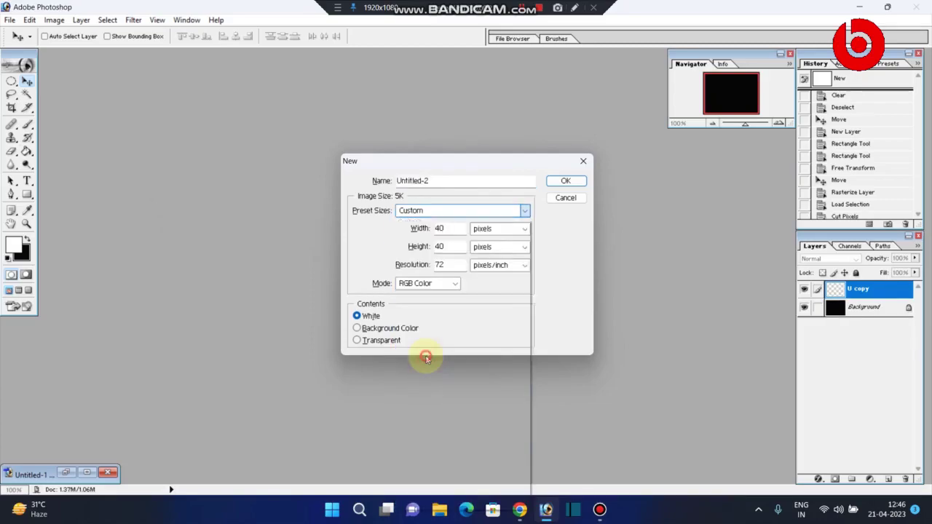
{"action": "left_click", "coordinate": [568, 181]}
{"action": "left_click", "coordinate": [463, 72]}
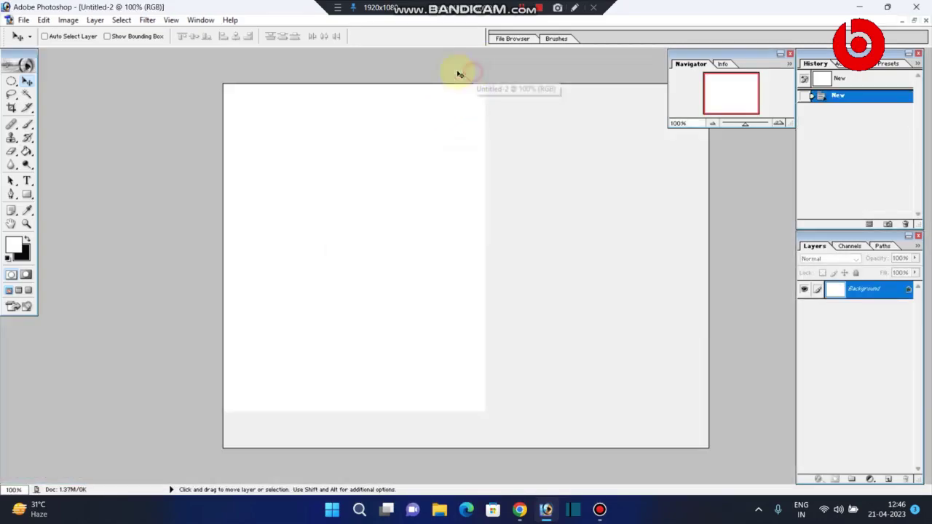
Try typing a black U on the canvas with the Type tool, then discard it
{"action": "left_click", "coordinate": [27, 181]}
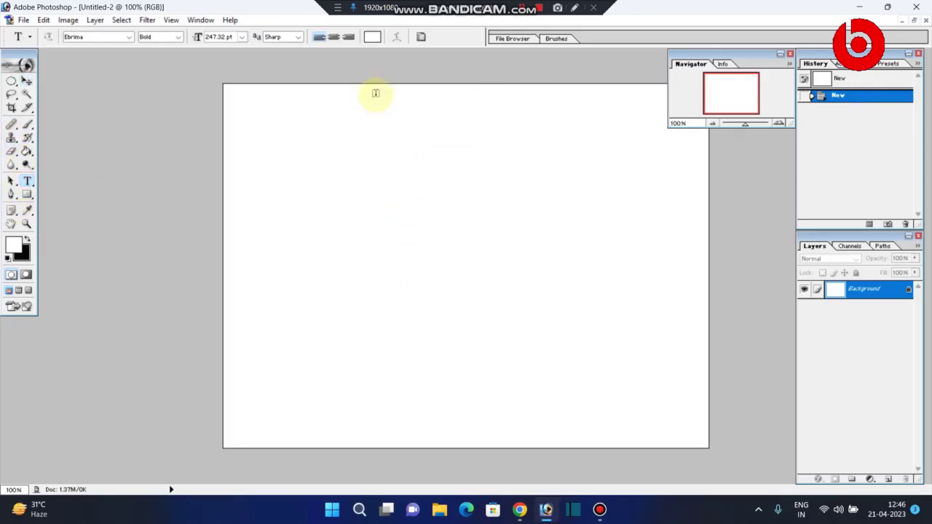
{"action": "left_click", "coordinate": [371, 38]}
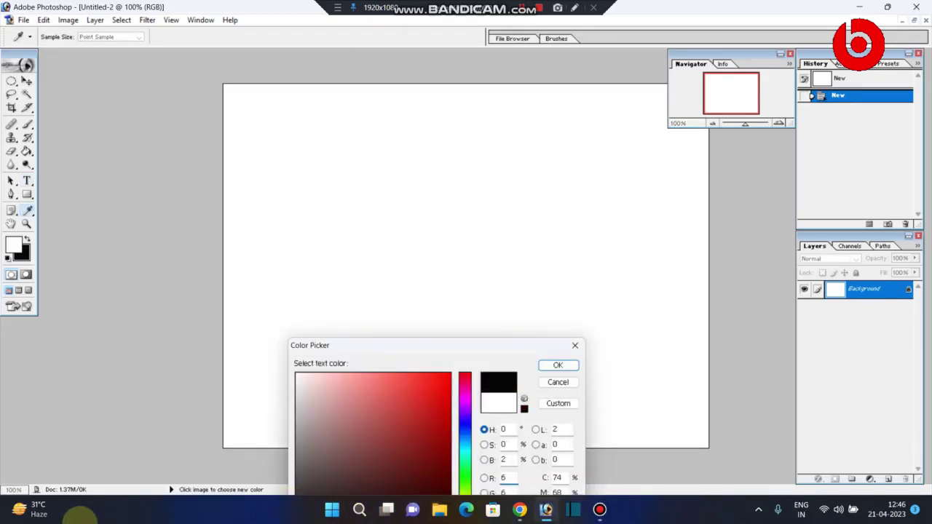
{"action": "key", "text": "Return"}
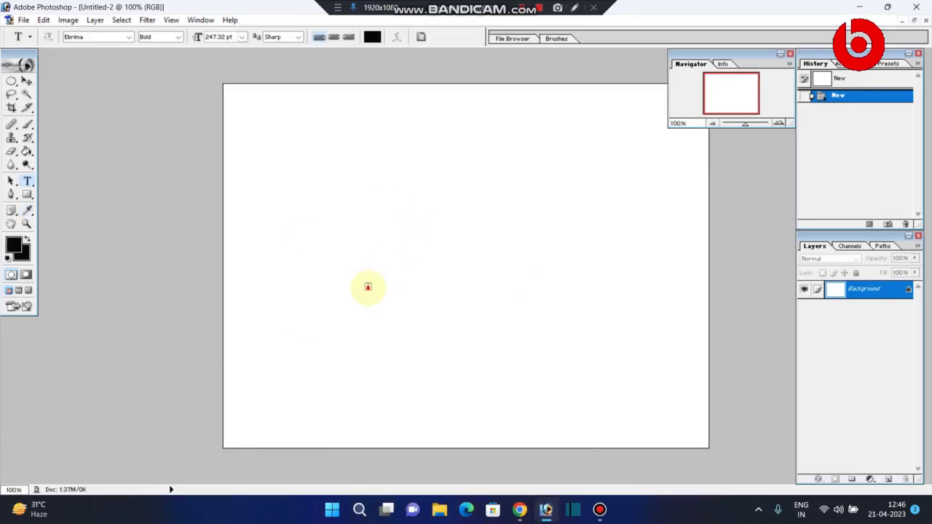
{"action": "left_click", "coordinate": [368, 286]}
{"action": "type", "text": "U"}
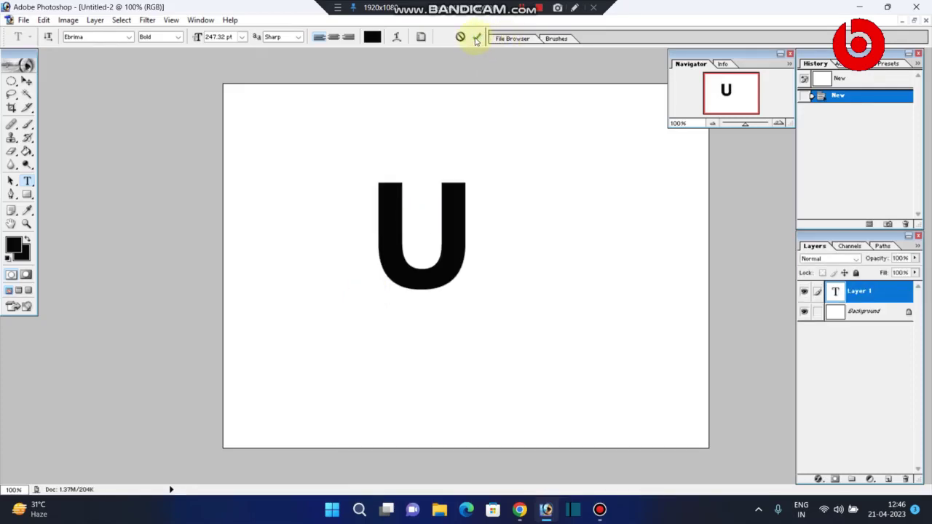
{"action": "key", "text": "Escape"}
Set the text colour to blue, then type and commit a bold Ebrima U
{"action": "left_click", "coordinate": [372, 36]}
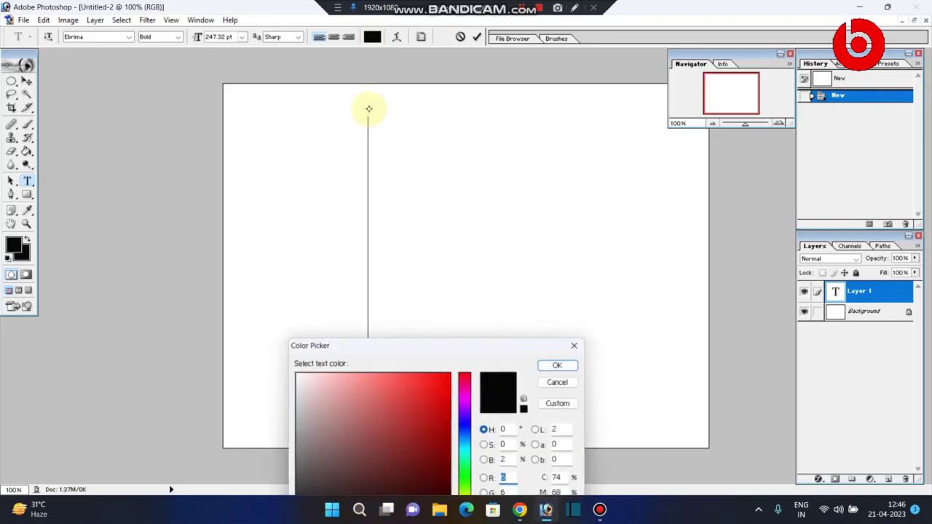
{"action": "left_click_drag", "start_coordinate": [392, 448], "coordinate": [451, 373]}
{"action": "left_click_drag", "start_coordinate": [466, 426], "coordinate": [470, 434]}
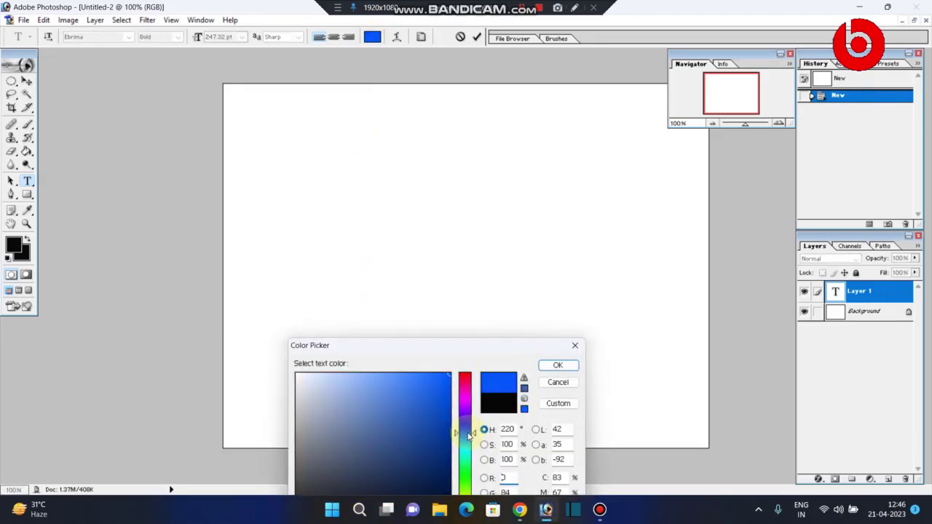
{"action": "key", "text": "Return"}
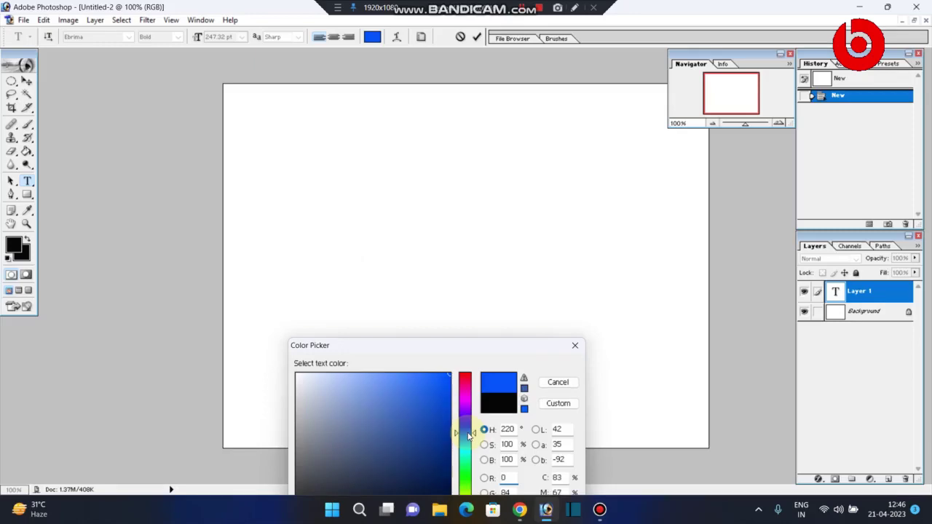
{"action": "type", "text": "U"}
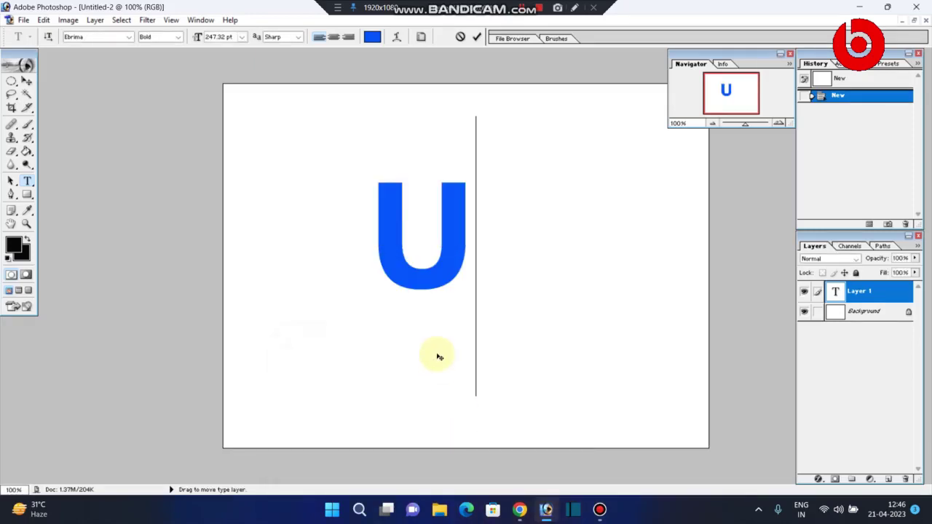
{"action": "left_click", "coordinate": [475, 38]}
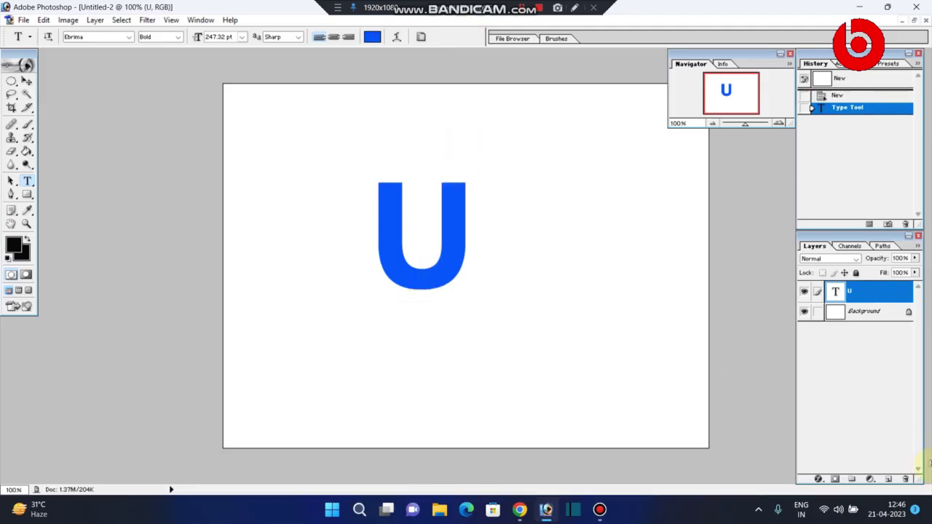
Rasterize the U text layer, duplicate it as U copy, and select the original U
{"action": "right_click", "coordinate": [865, 292]}
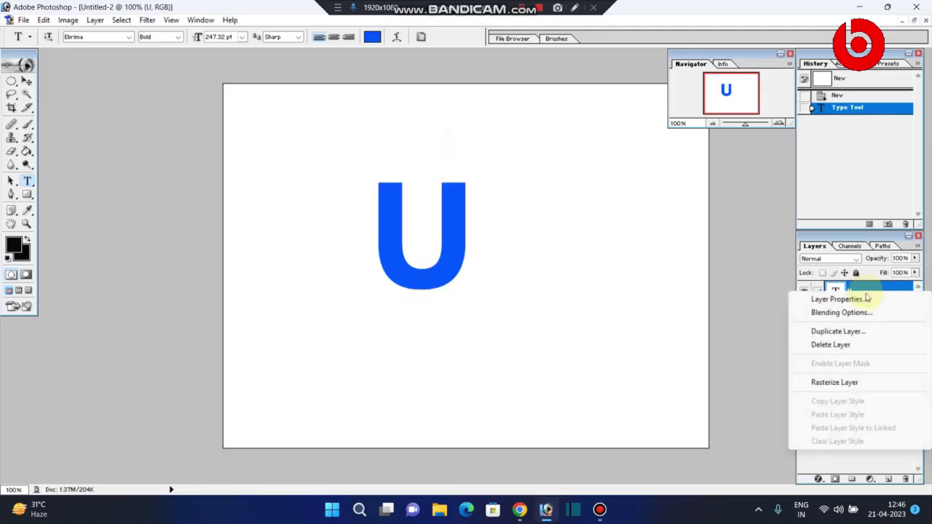
{"action": "left_click", "coordinate": [879, 380]}
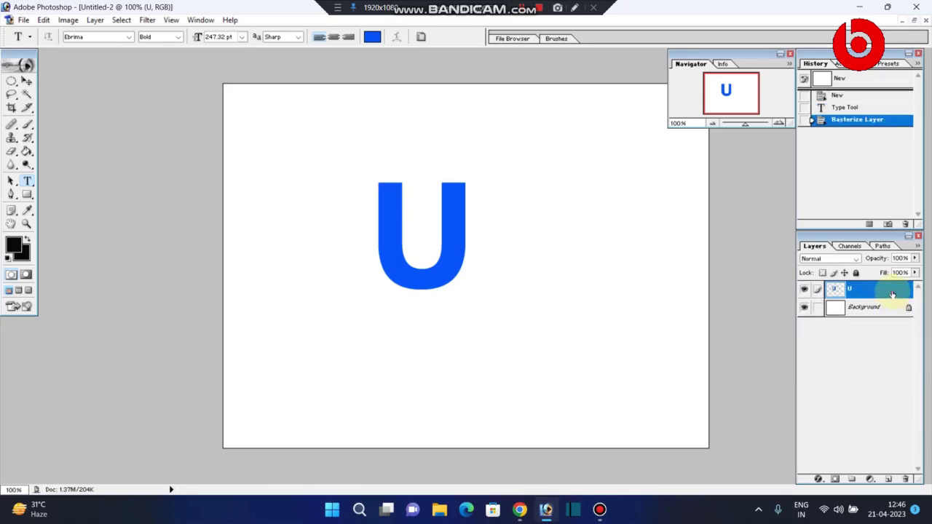
{"action": "left_click_drag", "start_coordinate": [894, 296], "coordinate": [890, 482]}
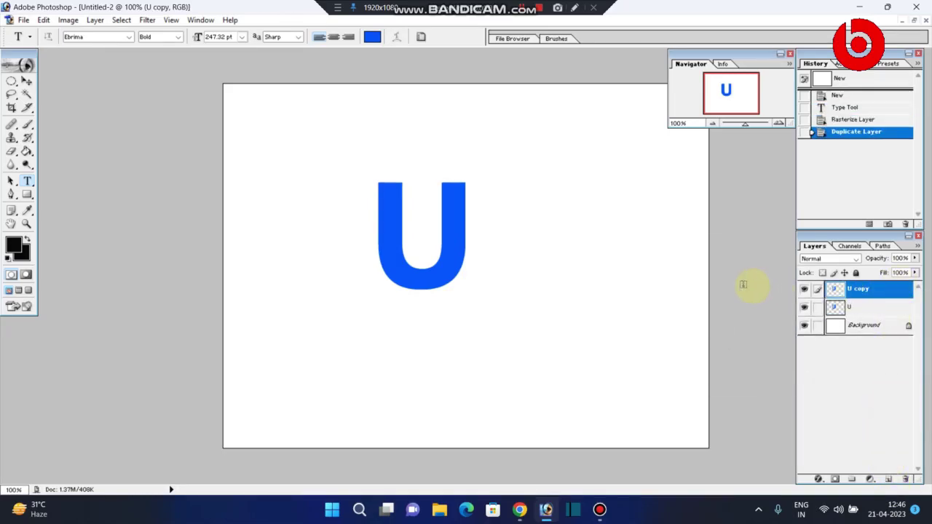
{"action": "key", "text": "v"}
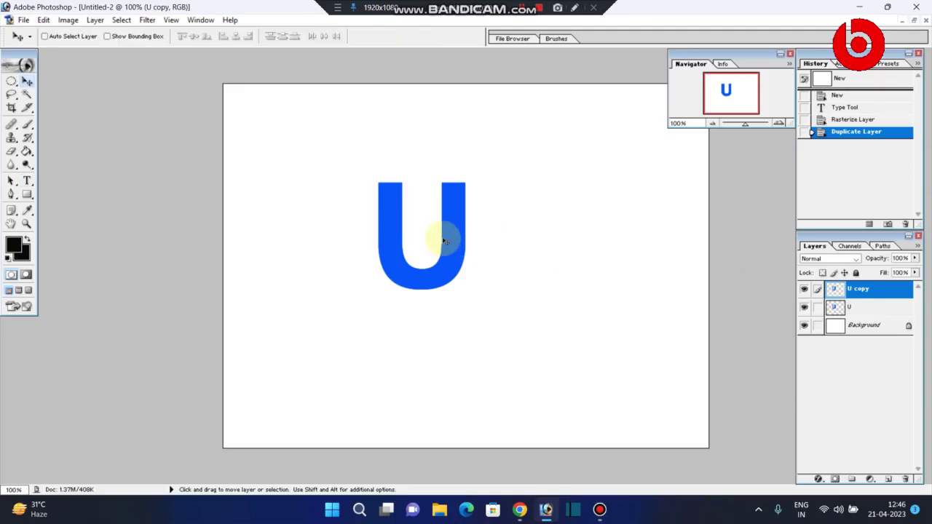
{"action": "left_click", "coordinate": [884, 306]}
Rotate the U layer 90 degrees counter-clockwise with Free Transform
{"action": "key", "text": "ctrl+t"}
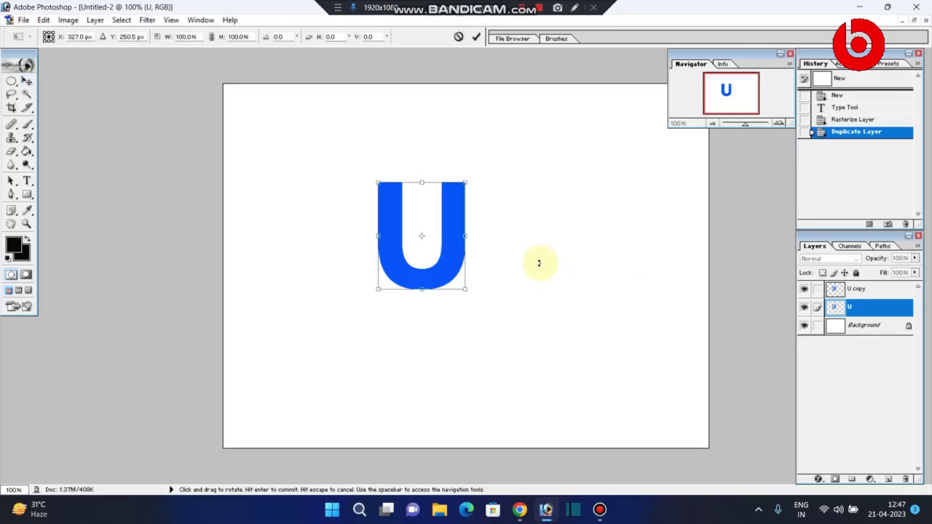
{"action": "left_click_drag", "start_coordinate": [536, 260], "coordinate": [454, 137]}
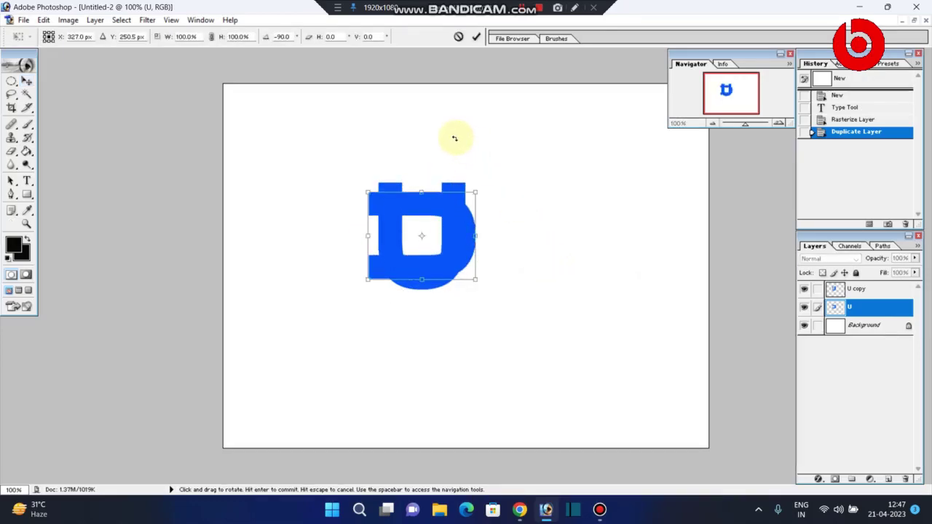
{"action": "key", "text": "Return"}
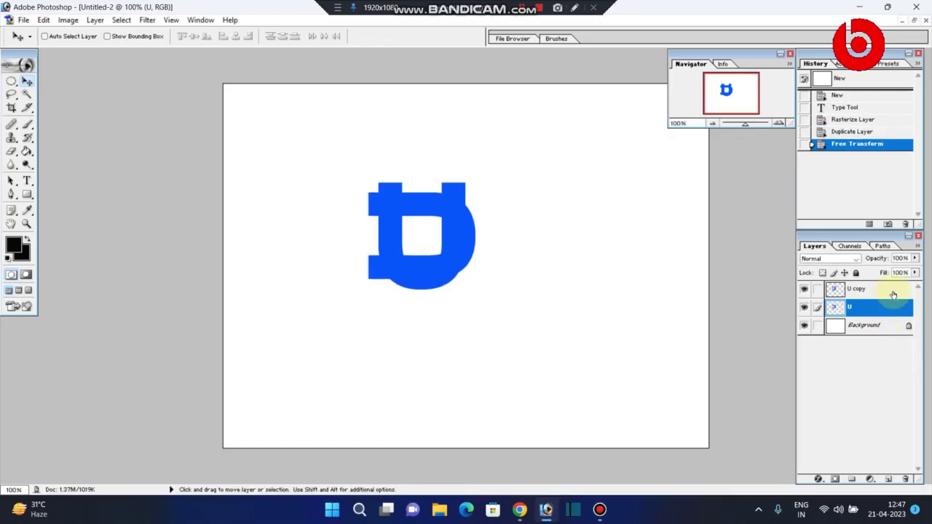
Rotate the U copy and slide it so the two U shapes interlock
{"action": "left_click", "coordinate": [894, 290]}
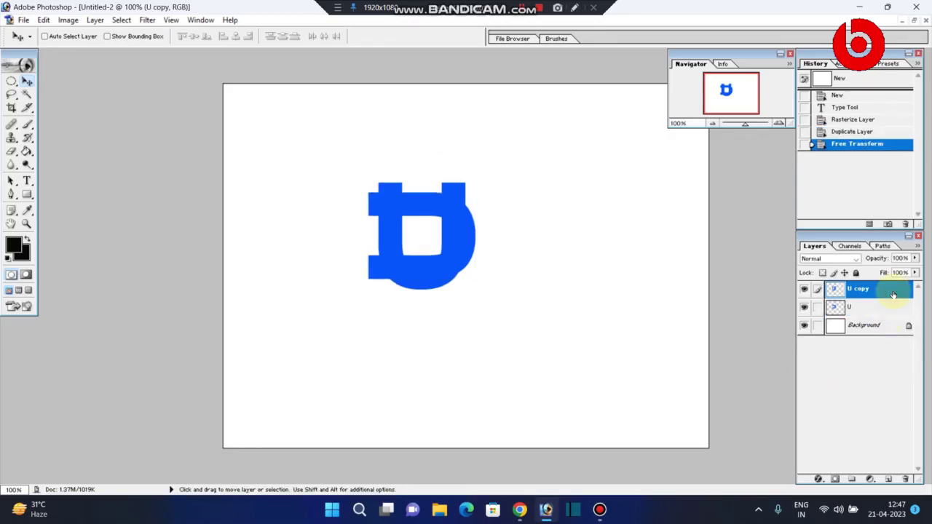
{"action": "key", "text": "ctrl+t"}
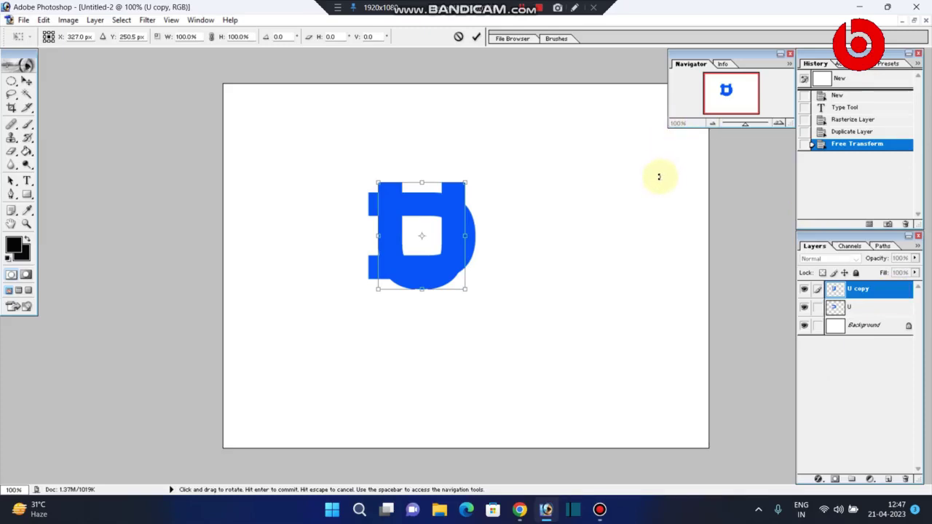
{"action": "mouse_move", "coordinate": [589, 212]}
{"action": "left_mouse_down"}
{"action": "mouse_move", "coordinate": [453, 330]}
{"action": "mouse_move", "coordinate": [443, 326]}
{"action": "left_mouse_up"}
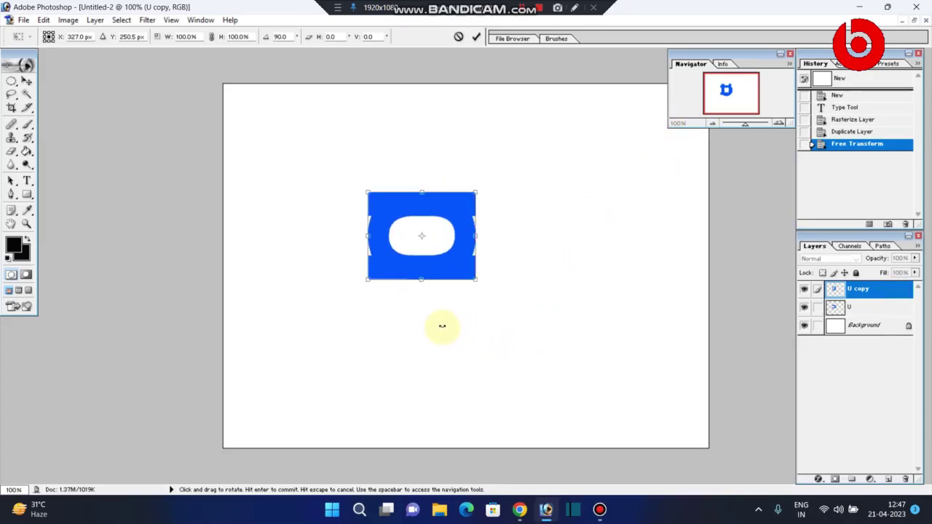
{"action": "key", "text": "Return"}
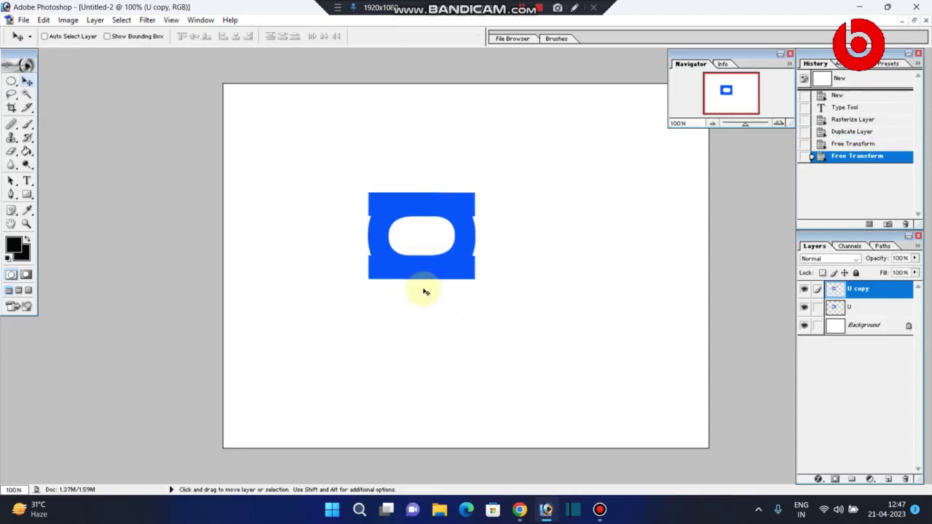
{"action": "mouse_move", "coordinate": [433, 327]}
{"action": "left_mouse_down"}
{"action": "mouse_move", "coordinate": [400, 341]}
{"action": "mouse_move", "coordinate": [393, 361]}
{"action": "left_mouse_up"}
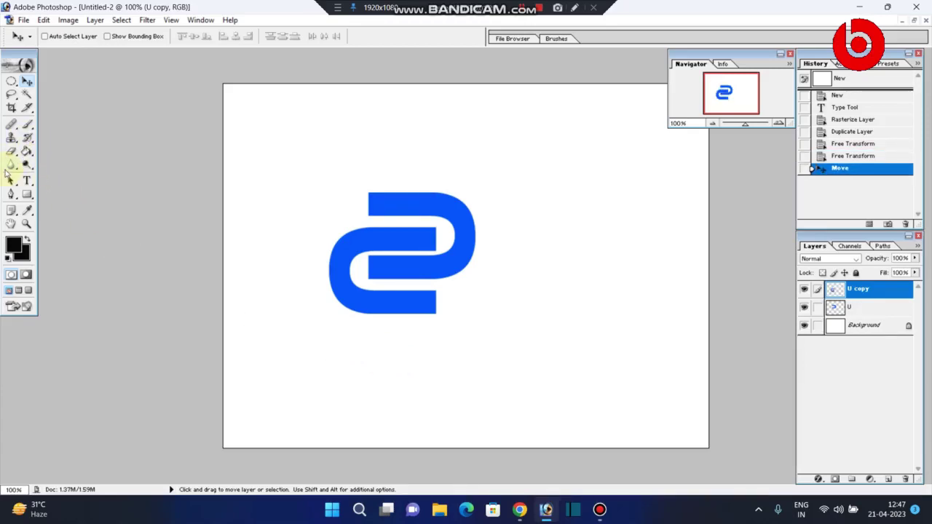
{"action": "left_click", "coordinate": [11, 194]}
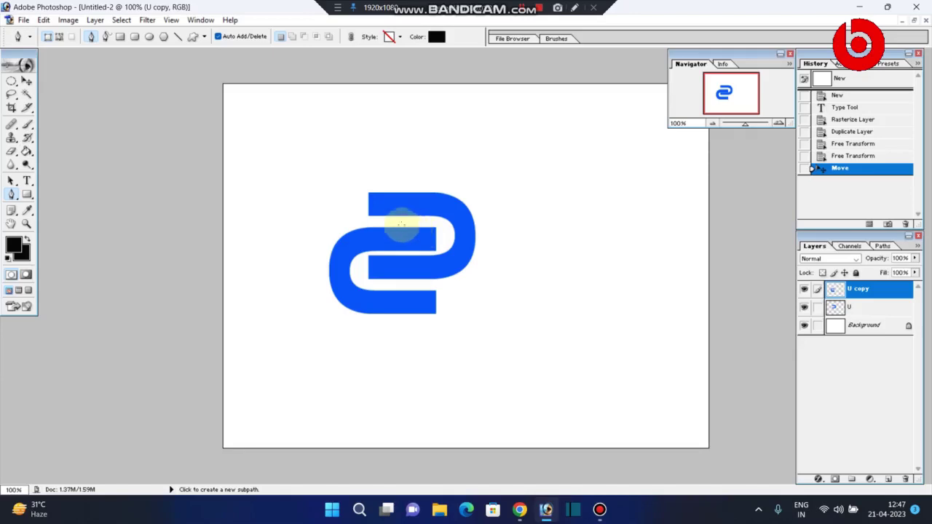
Set the Pen tool to plain paths and begin a curved path where the U shapes overlap
{"action": "left_click", "coordinate": [60, 37]}
{"action": "left_click", "coordinate": [60, 37]}
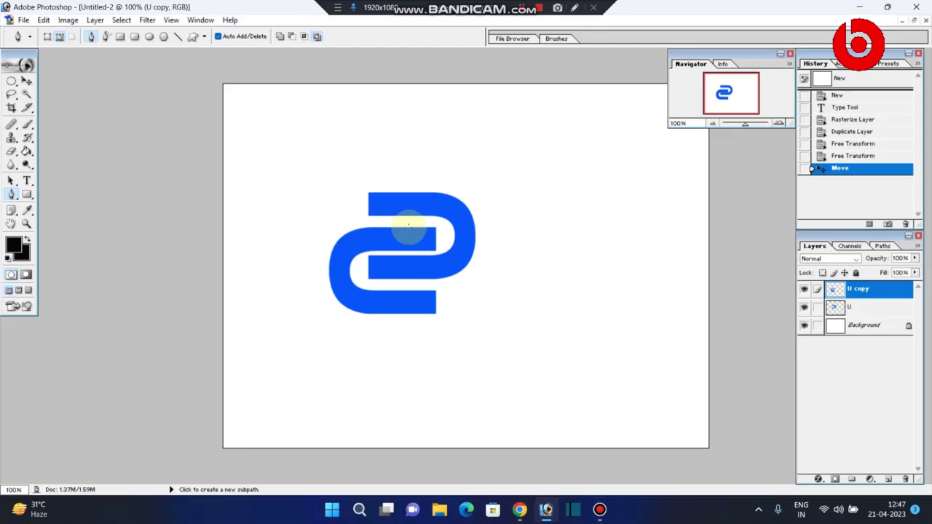
{"action": "left_click", "coordinate": [409, 228]}
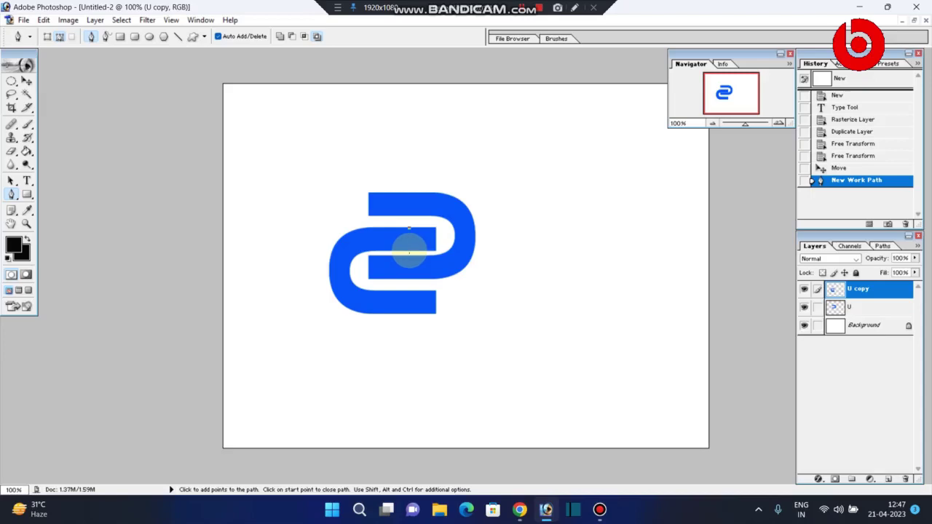
{"action": "left_click", "coordinate": [409, 250]}
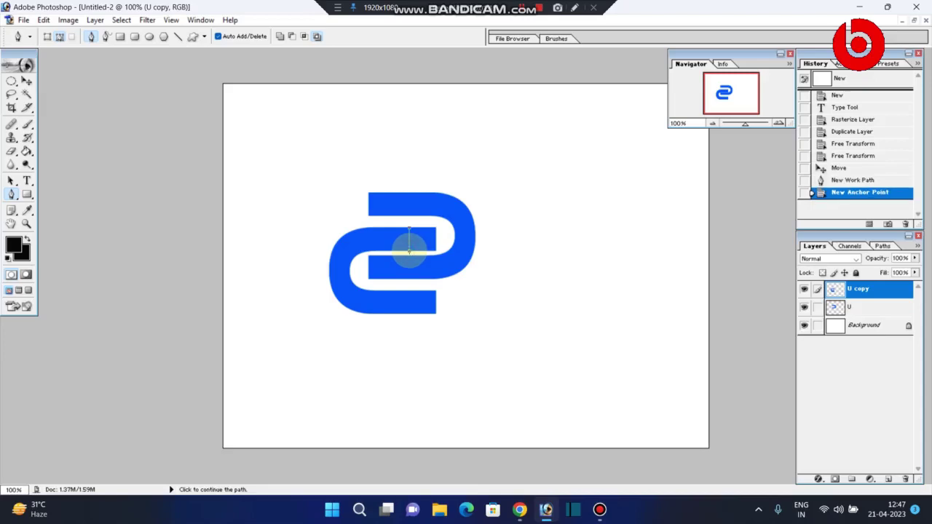
{"action": "key", "text": "ctrl"}
{"action": "key", "text": "ctrl+z"}
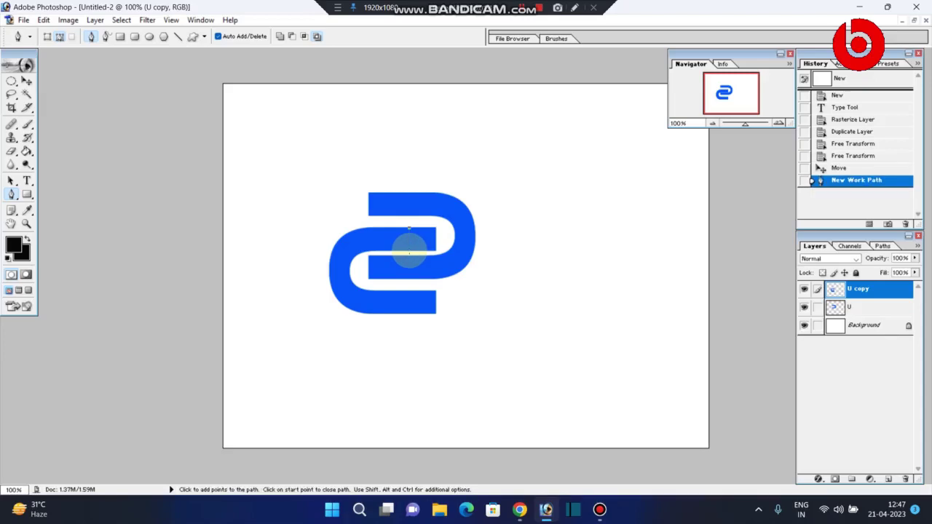
{"action": "left_click_drag", "start_coordinate": [409, 250], "coordinate": [384, 262]}
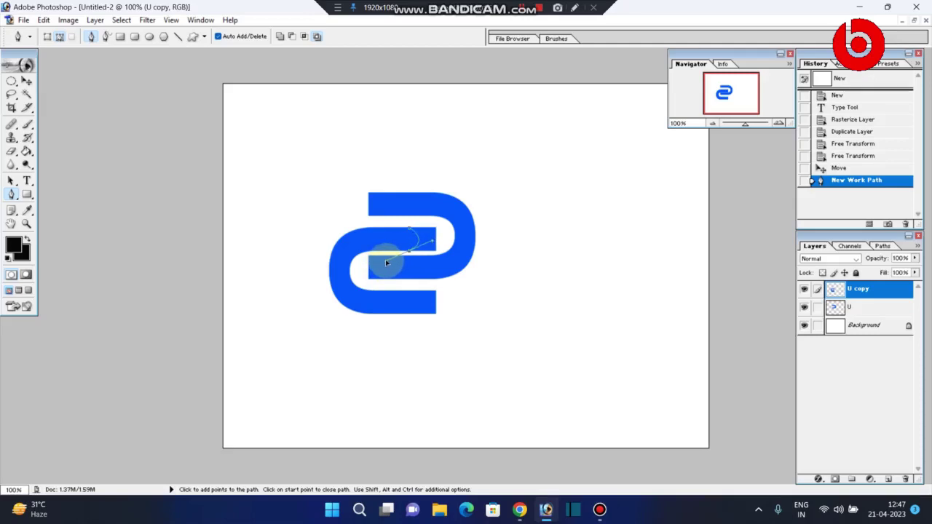
{"action": "left_click_drag", "start_coordinate": [387, 263], "coordinate": [387, 262]}
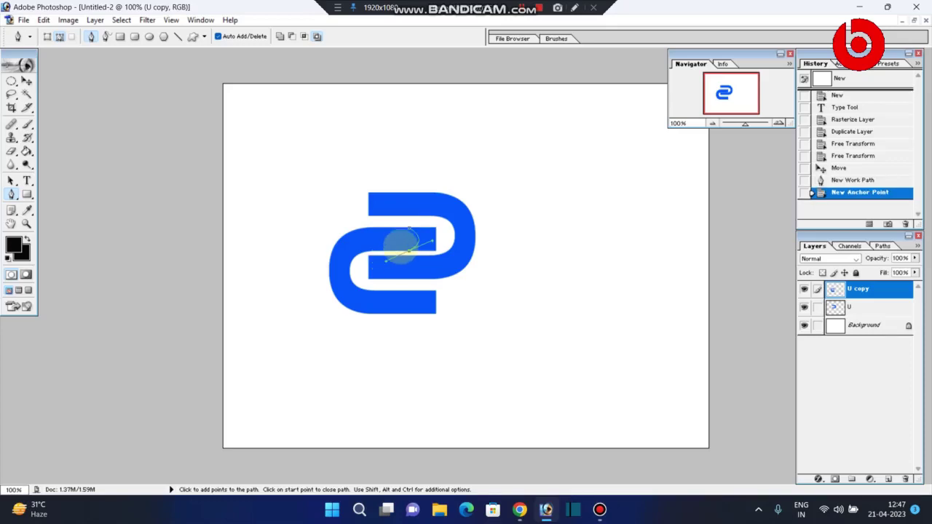
Close the notch path, turn it into a selection, and delete the blue pixels inside
{"action": "left_click", "coordinate": [434, 251]}
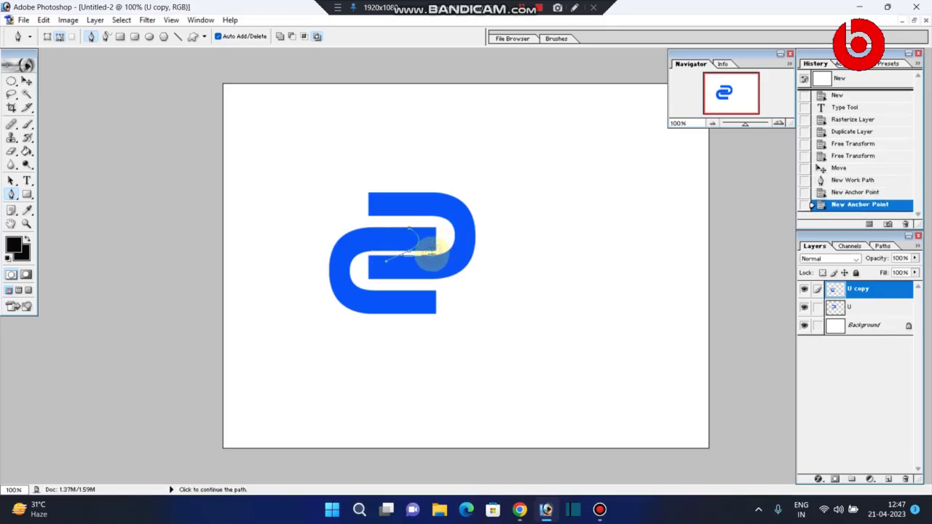
{"action": "key", "text": "ctrl+z"}
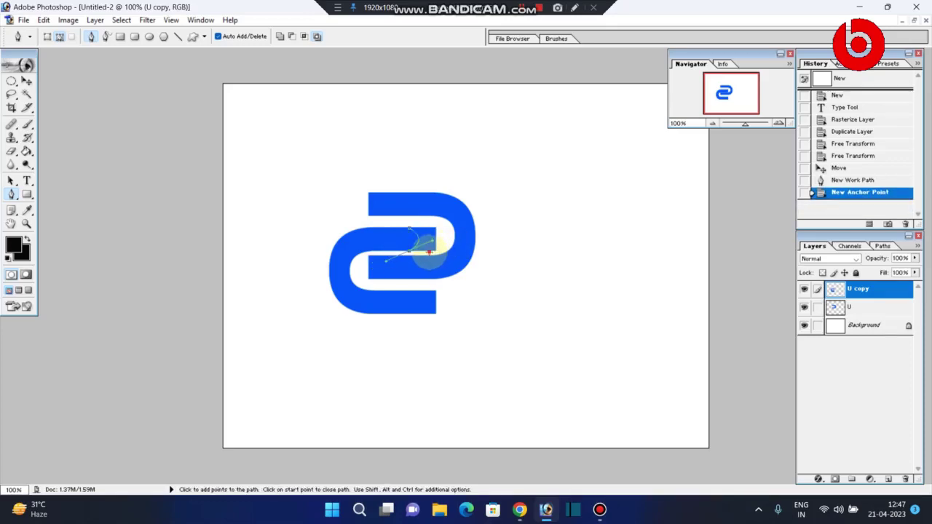
{"action": "left_click", "coordinate": [429, 252]}
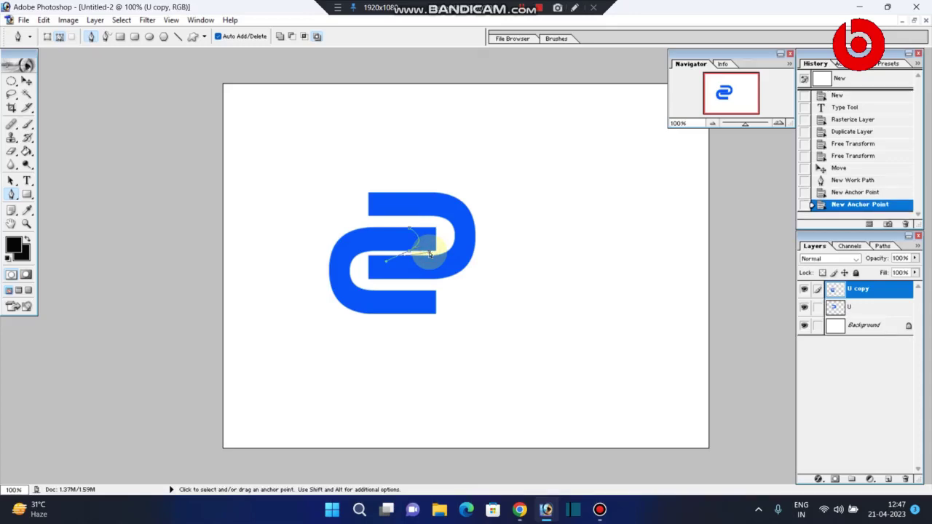
{"action": "key", "text": "ctrl+z"}
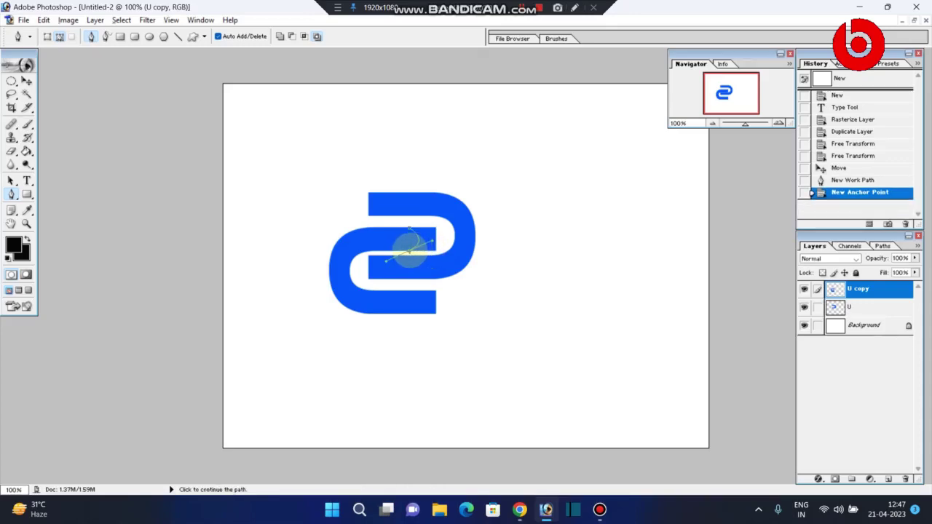
{"action": "left_click", "coordinate": [410, 249]}
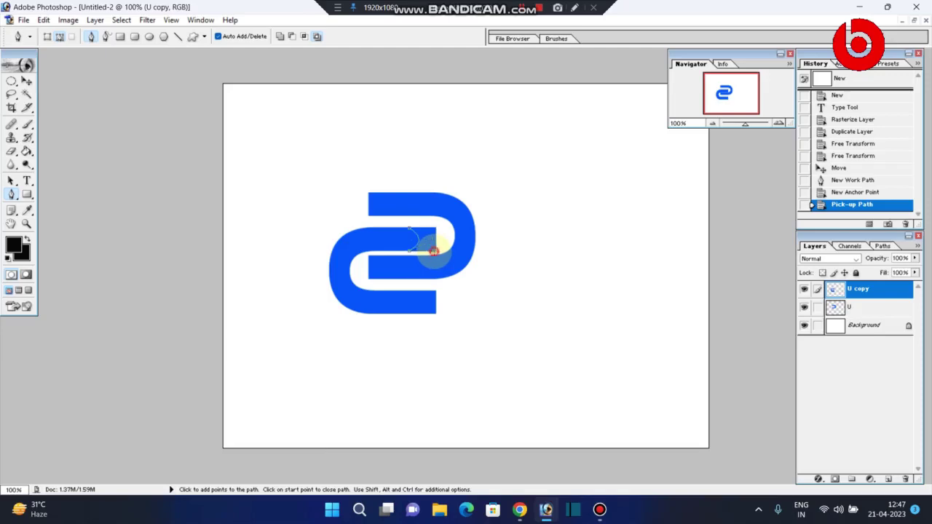
{"action": "left_click", "coordinate": [433, 252]}
{"action": "left_click", "coordinate": [439, 243]}
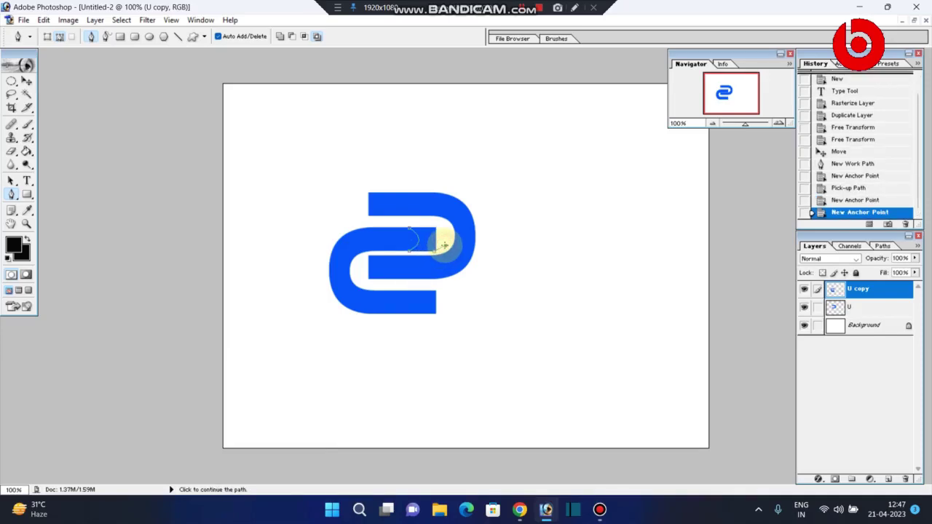
{"action": "left_click", "coordinate": [441, 222]}
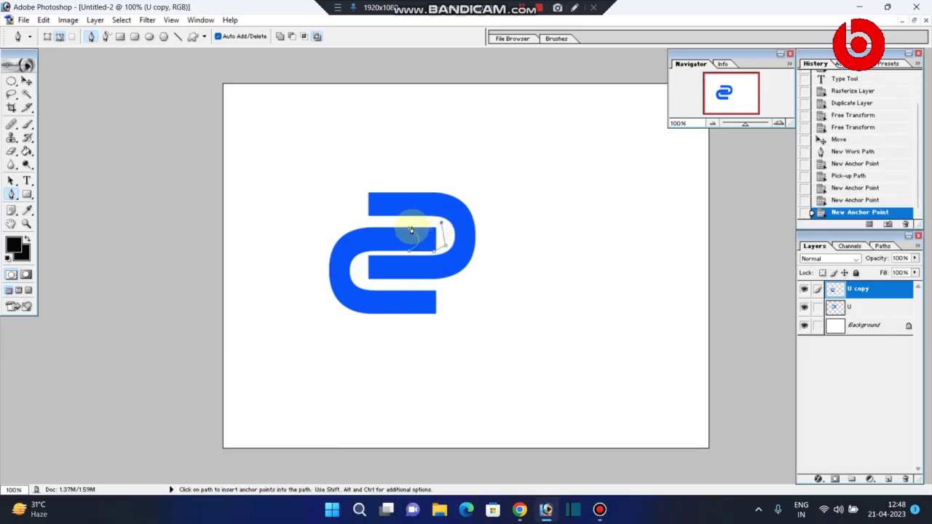
{"action": "left_click", "coordinate": [410, 230]}
{"action": "key", "text": "ctrl+Return"}
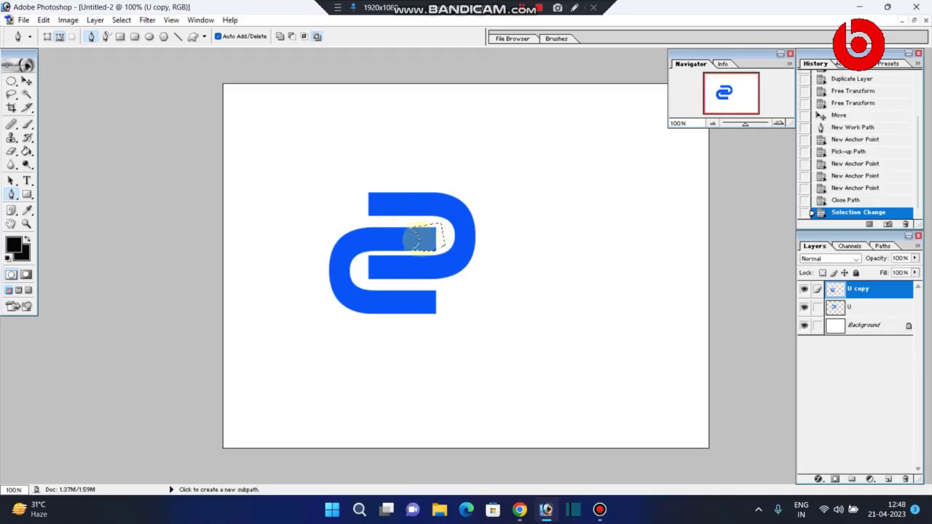
{"action": "key", "text": "Delete"}
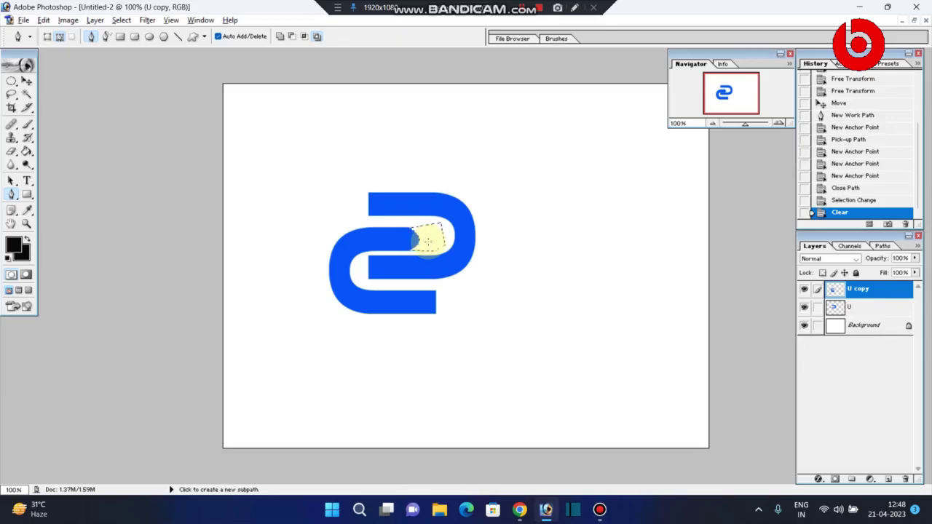
Deselect, then pen-draw a second small triangle and delete its blue pixels
{"action": "left_click", "coordinate": [426, 239]}
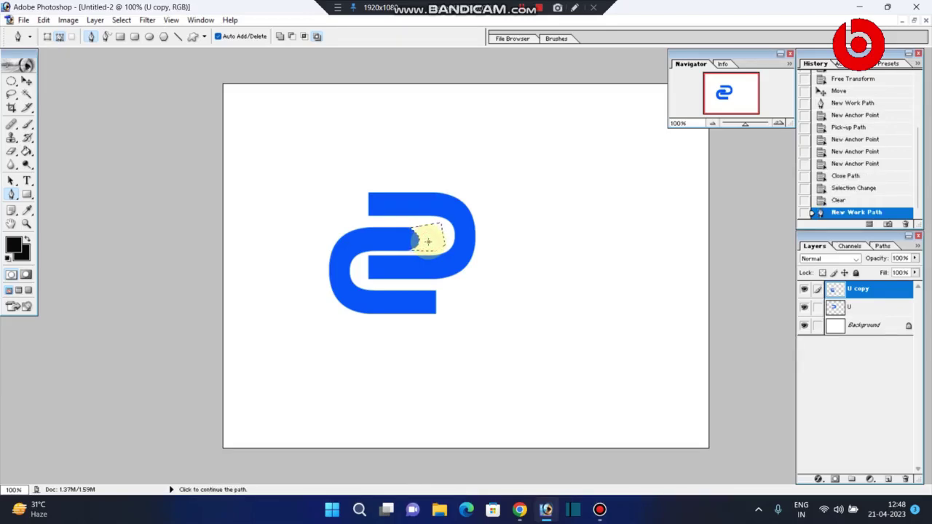
{"action": "key", "text": "ctrl+z"}
{"action": "key", "text": "ctrl+d"}
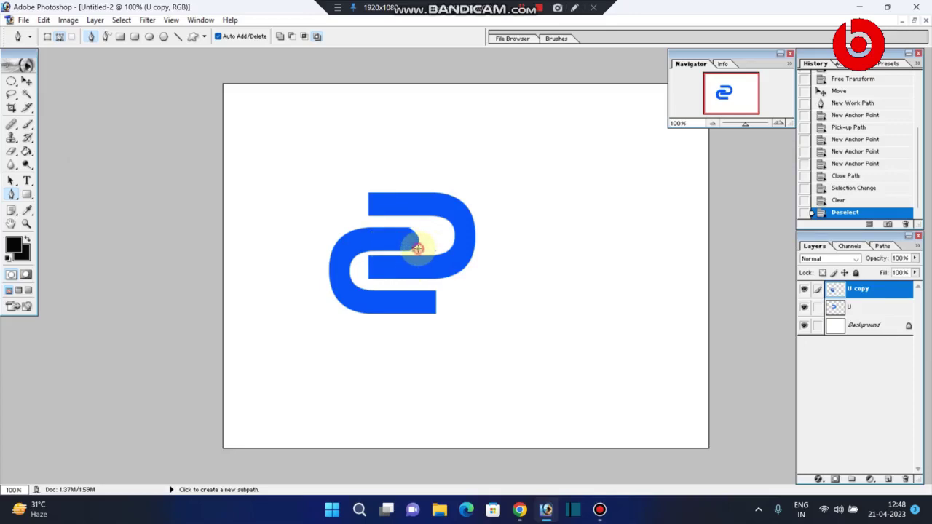
{"action": "left_click", "coordinate": [417, 249]}
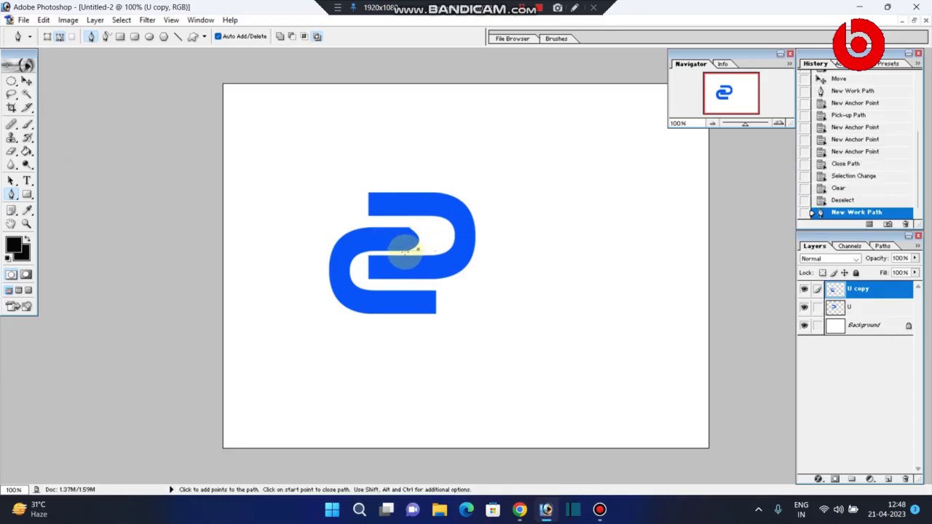
{"action": "left_click", "coordinate": [405, 252]}
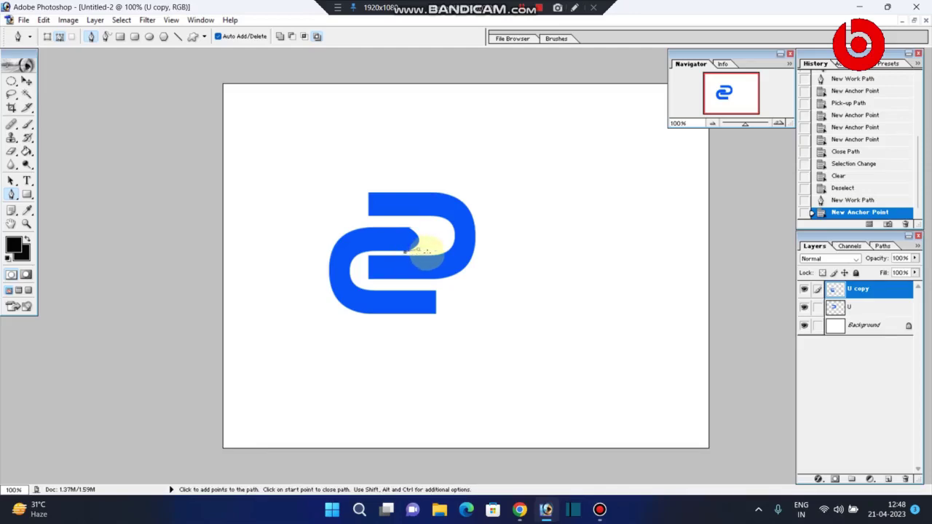
{"action": "left_click", "coordinate": [433, 255]}
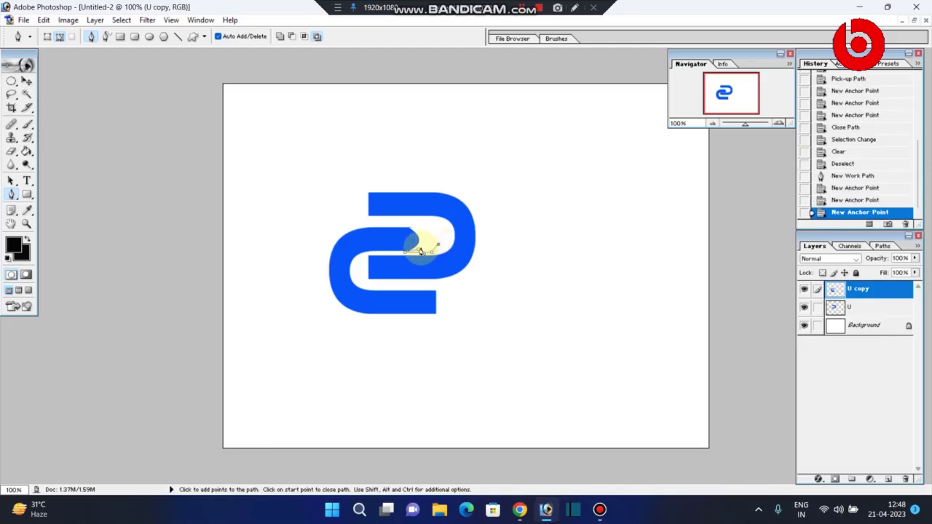
{"action": "left_click", "coordinate": [418, 250]}
{"action": "key", "text": "ctrl+Return"}
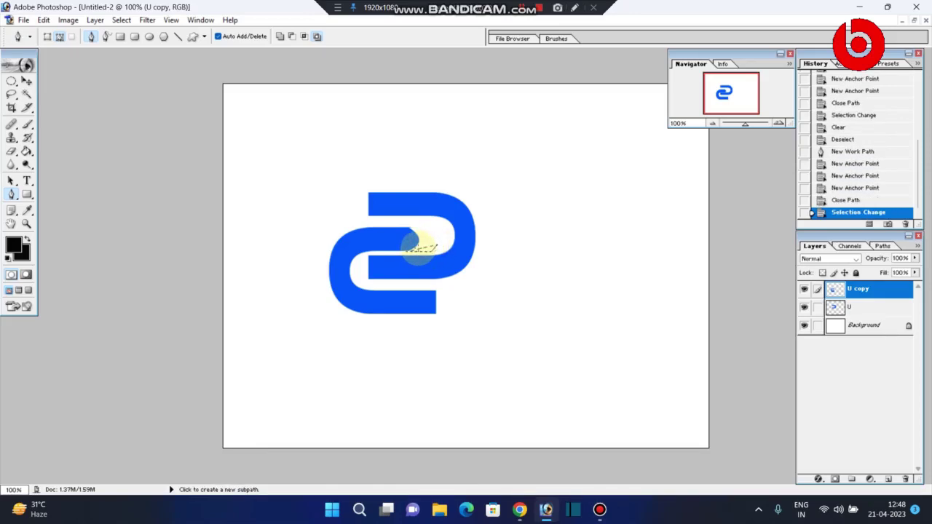
{"action": "key", "text": "Delete"}
Step back in History to the clear state and deselect
{"action": "left_click", "coordinate": [430, 248]}
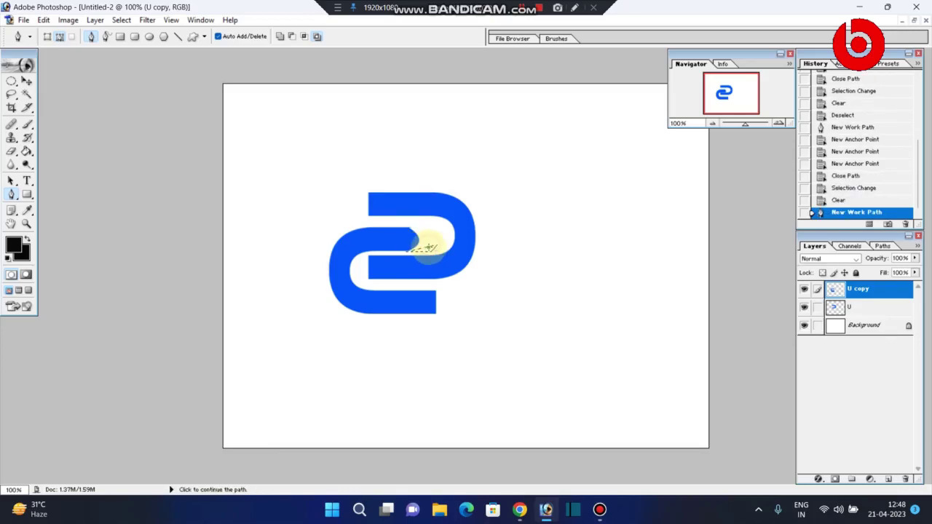
{"action": "left_click", "coordinate": [429, 247]}
{"action": "left_click", "coordinate": [428, 248]}
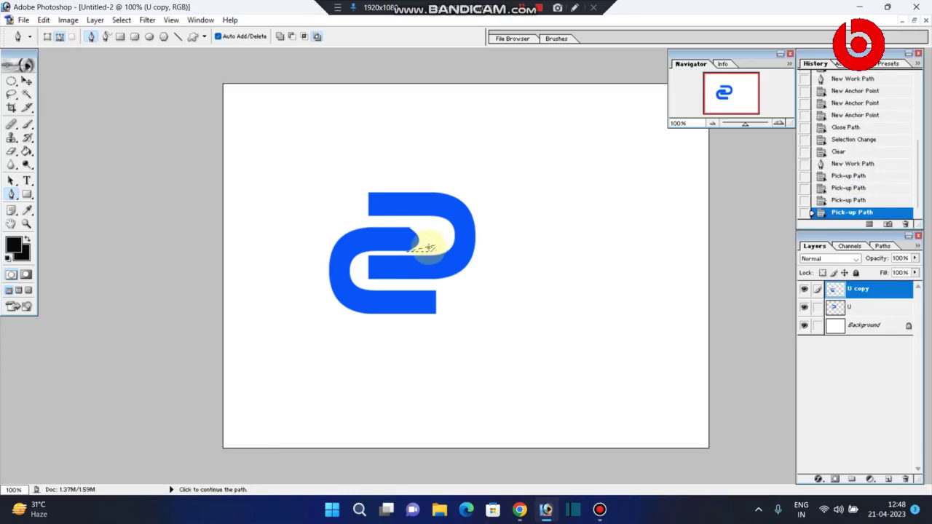
{"action": "key", "text": "ctrl+z"}
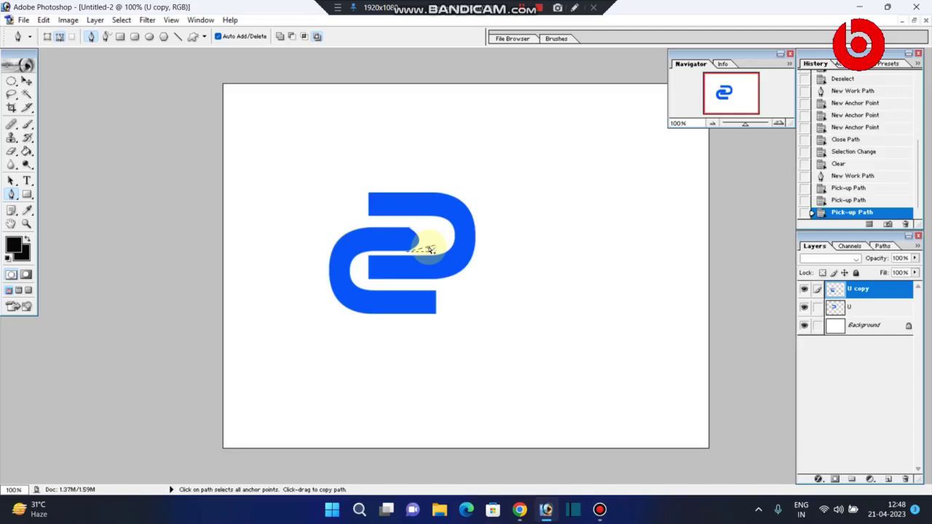
{"action": "key", "text": "ctrl+alt+z"}
{"action": "key", "text": "ctrl+alt+z"}
{"action": "key", "text": "ctrl+alt+z"}
{"action": "key", "text": "ctrl+alt+z"}
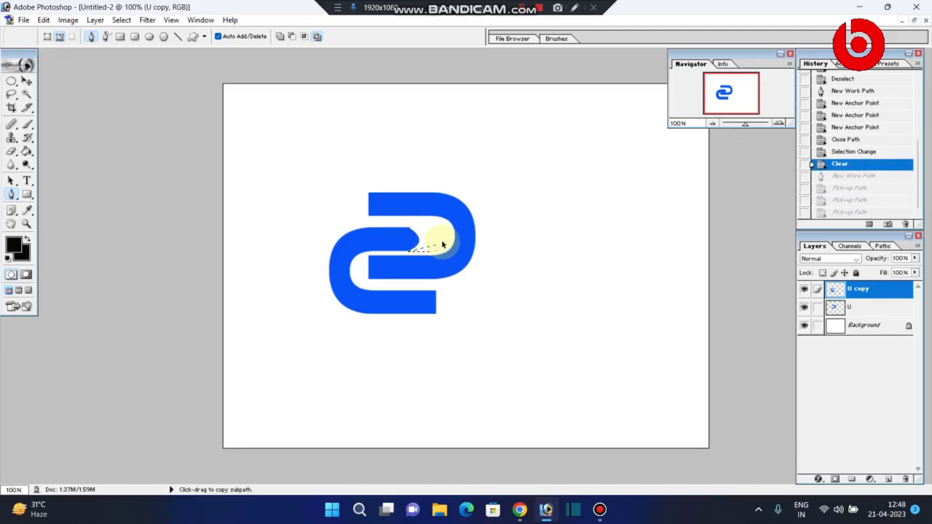
{"action": "key", "text": "ctrl+alt+z"}
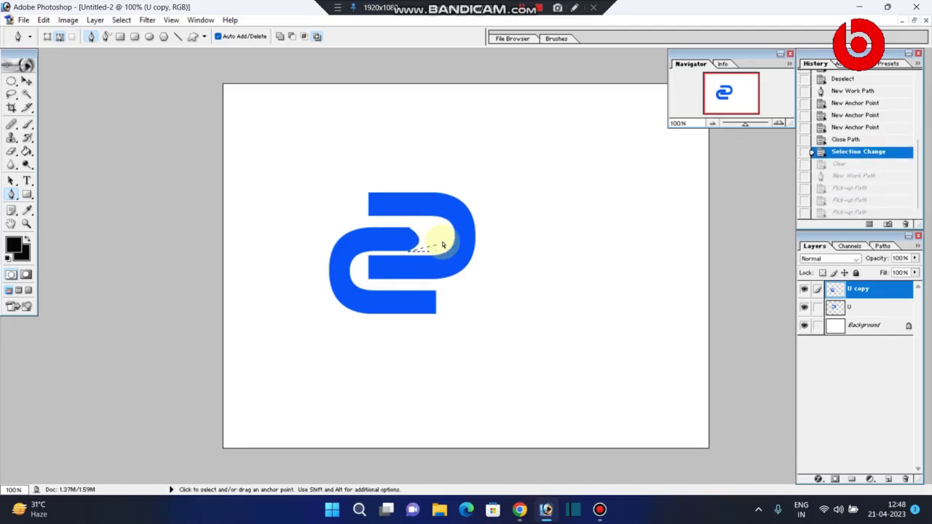
{"action": "key", "text": "ctrl+d"}
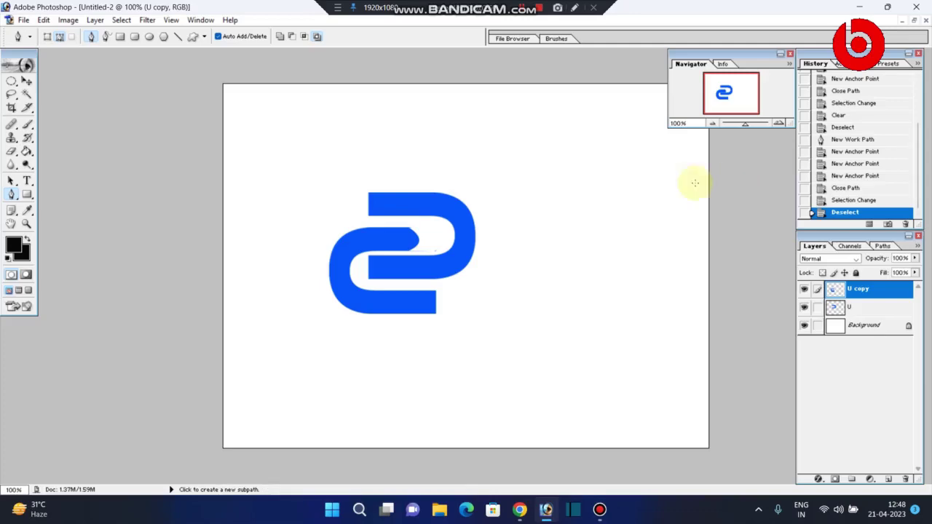
Pen-draw a small triangle at the upper U piece's inner end and clear its pixels
{"action": "left_click", "coordinate": [423, 245]}
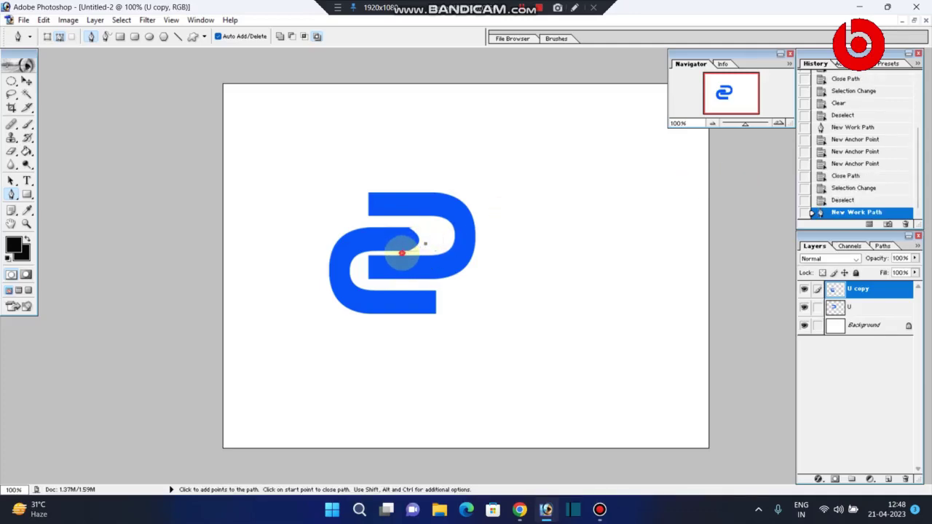
{"action": "left_click", "coordinate": [401, 253]}
{"action": "key", "text": "ctrl+z"}
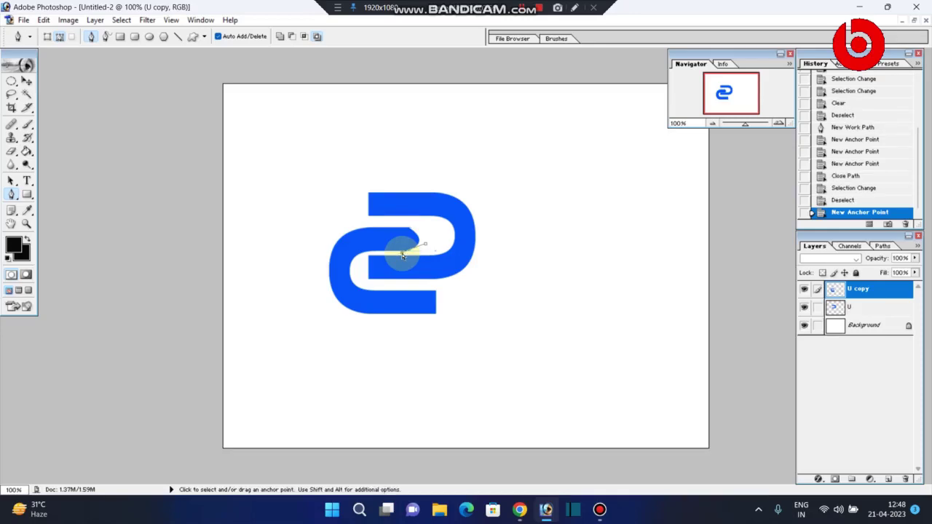
{"action": "left_click", "coordinate": [403, 252]}
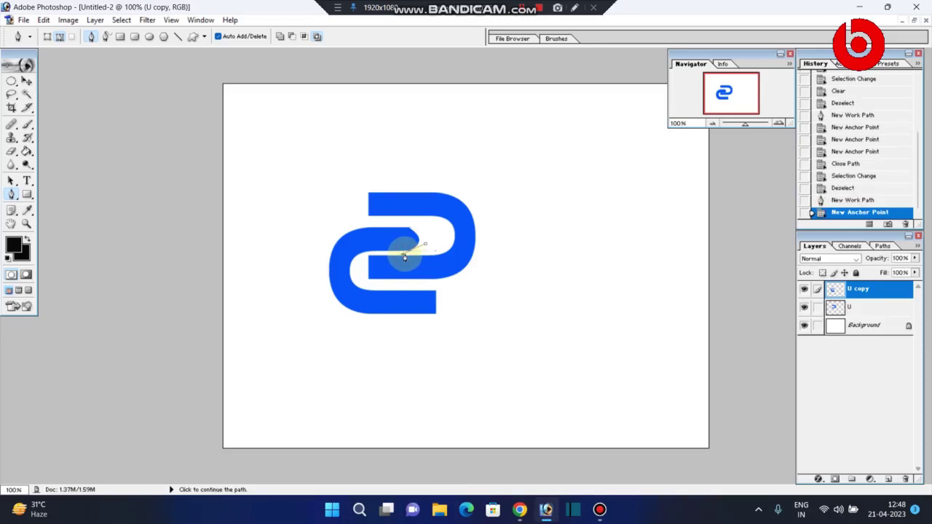
{"action": "left_click", "coordinate": [432, 252]}
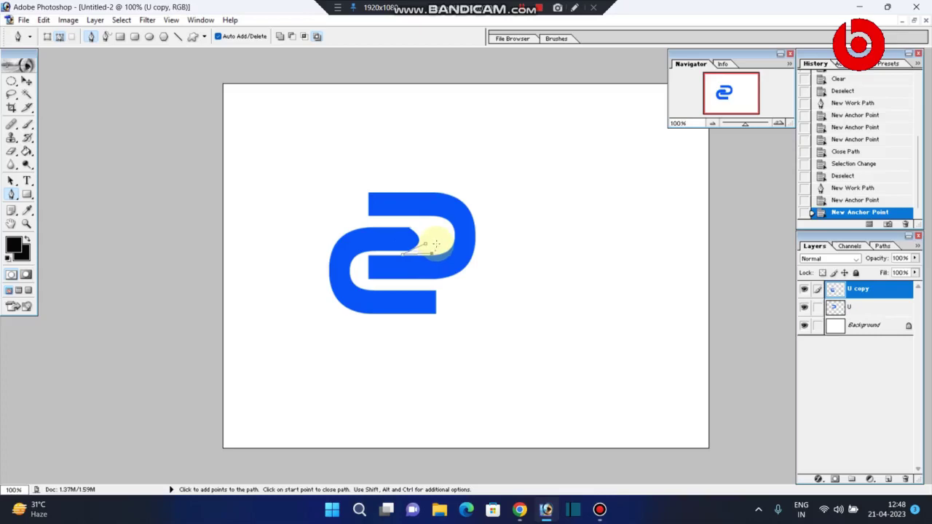
{"action": "left_click", "coordinate": [424, 245]}
{"action": "key", "text": "ctrl+Return"}
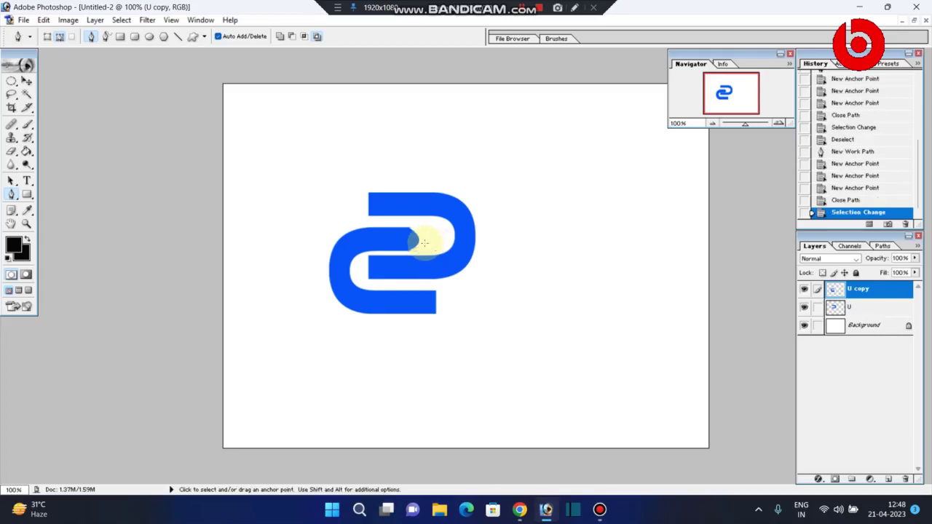
{"action": "key", "text": "Delete"}
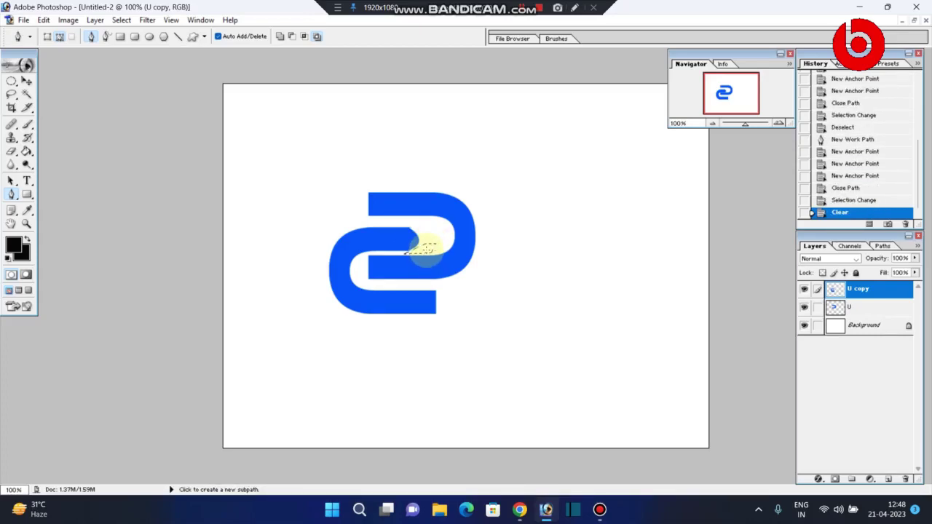
{"action": "key", "text": "ctrl+d"}
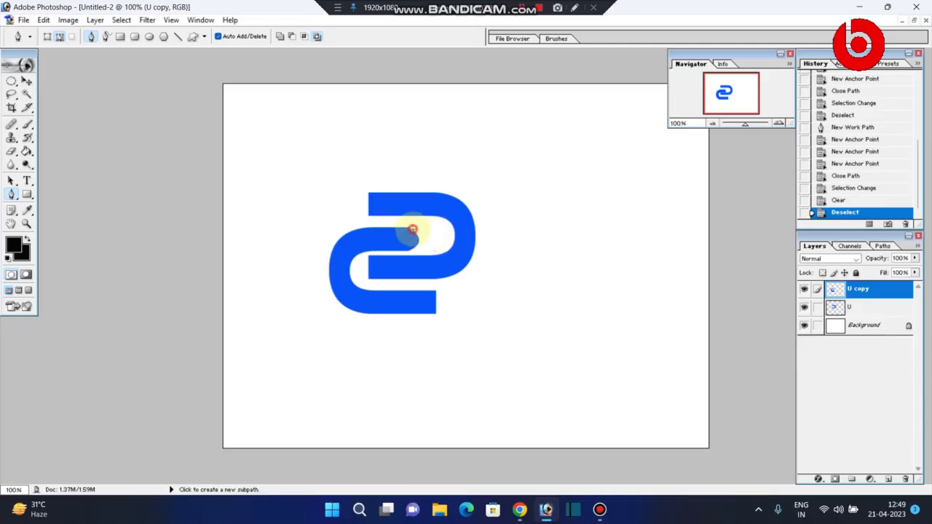
Clear another small triangular sliver near the top of the upper piece
{"action": "left_click", "coordinate": [411, 228]}
{"action": "left_click", "coordinate": [404, 226]}
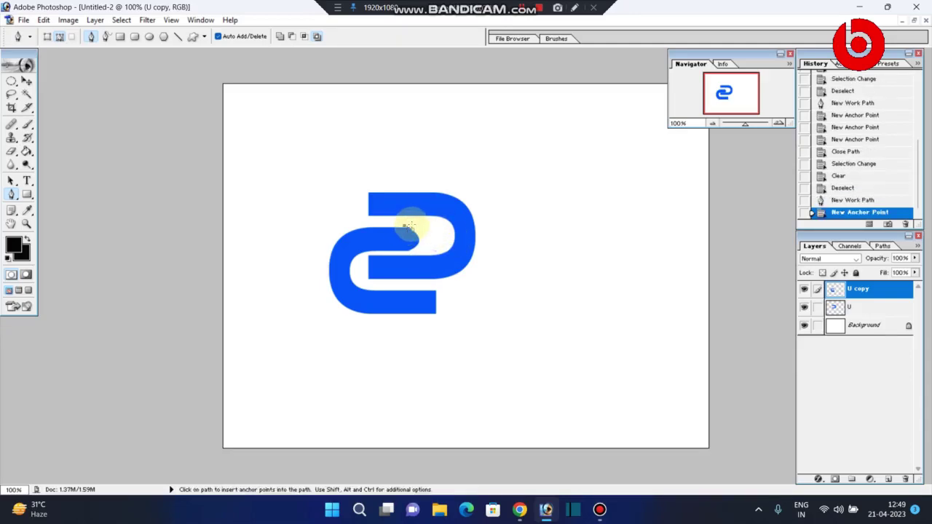
{"action": "left_click", "coordinate": [412, 230]}
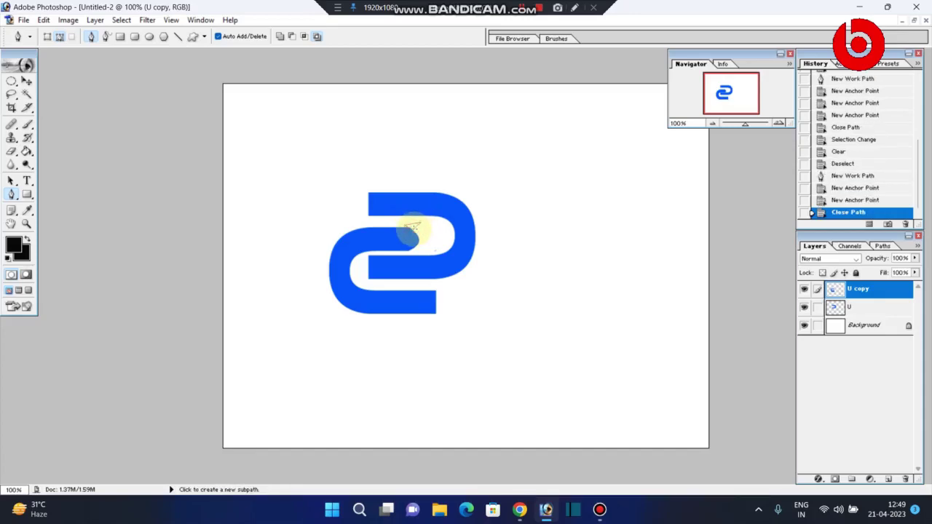
{"action": "key", "text": "ctrl+Return"}
{"action": "key", "text": "Delete"}
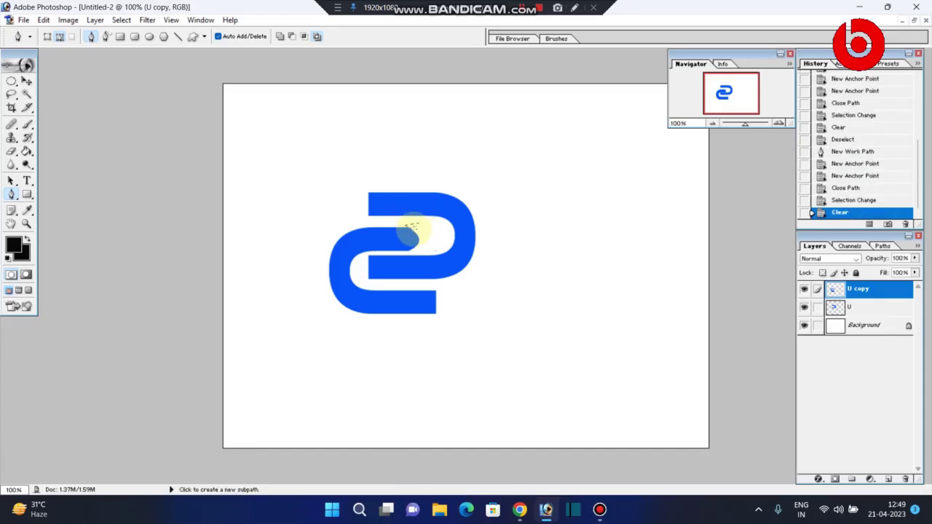
{"action": "key", "text": "ctrl+d"}
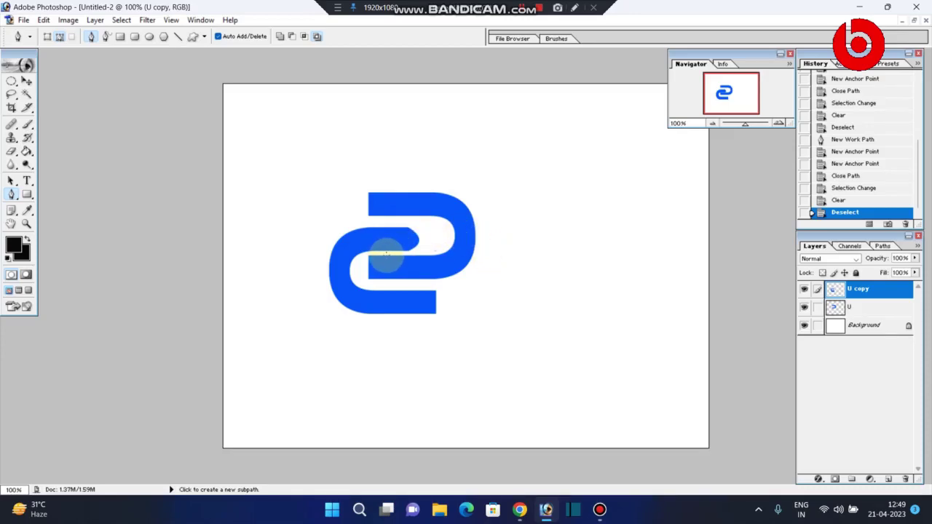
Pen-draw a curved sliver on the lower piece and clear it from layer U
{"action": "left_click", "coordinate": [386, 255]}
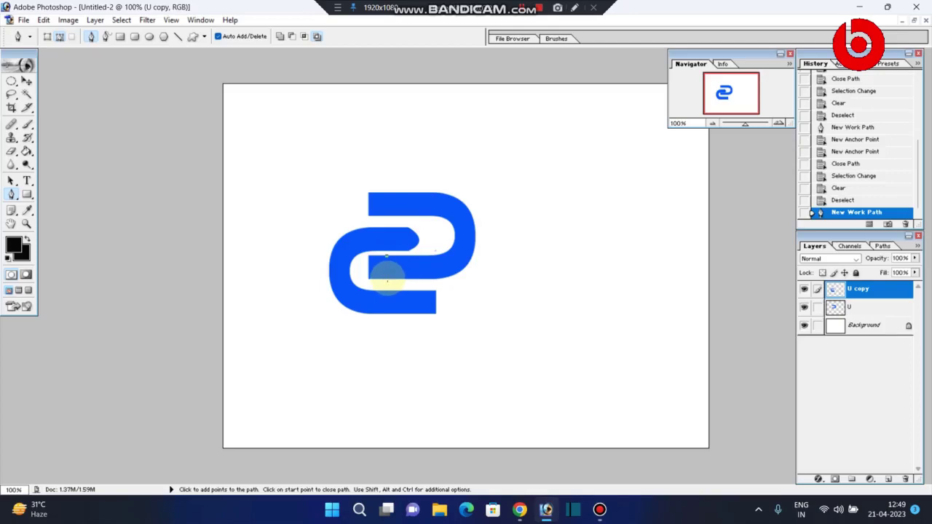
{"action": "left_click", "coordinate": [387, 278]}
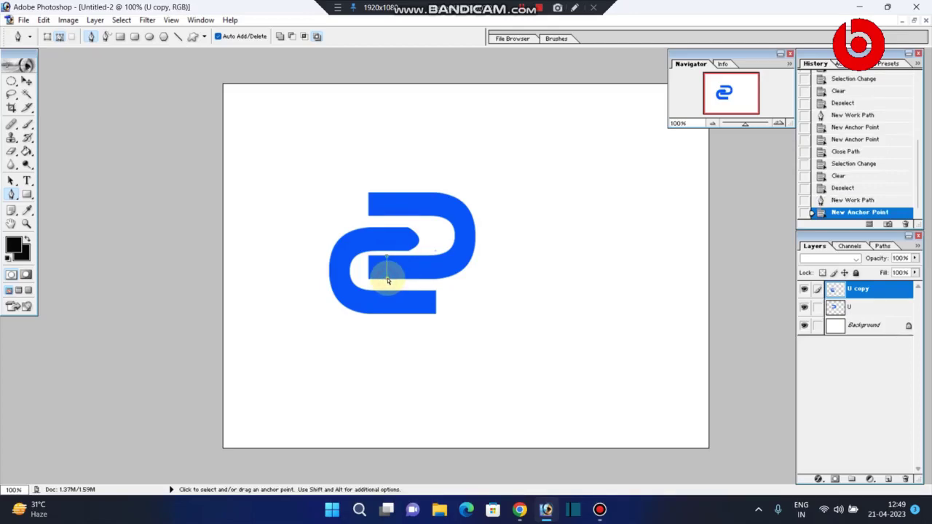
{"action": "key", "text": "ctrl+z"}
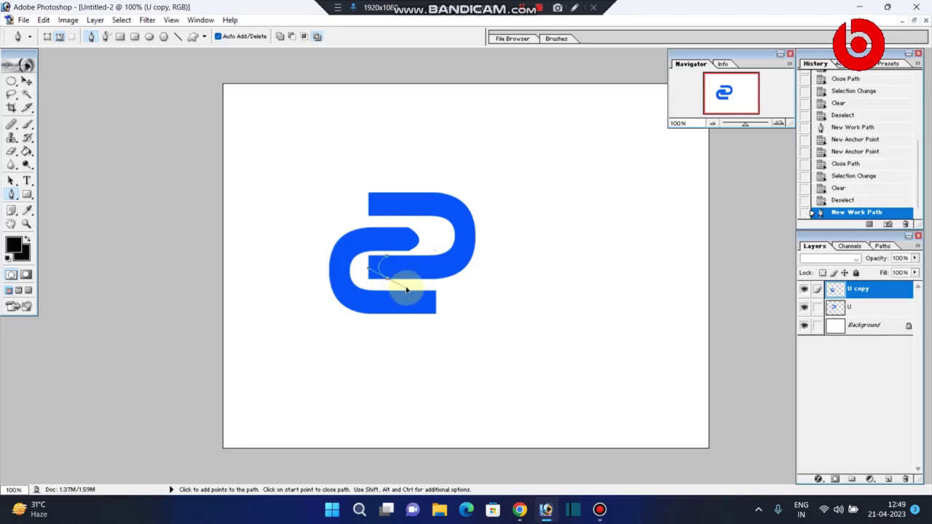
{"action": "left_click", "coordinate": [406, 290]}
{"action": "left_click", "coordinate": [370, 284]}
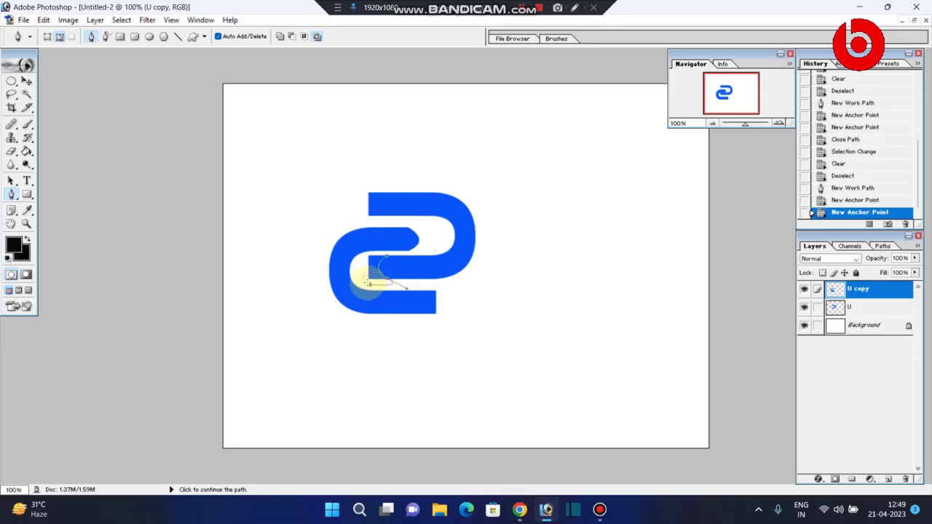
{"action": "left_click", "coordinate": [359, 269]}
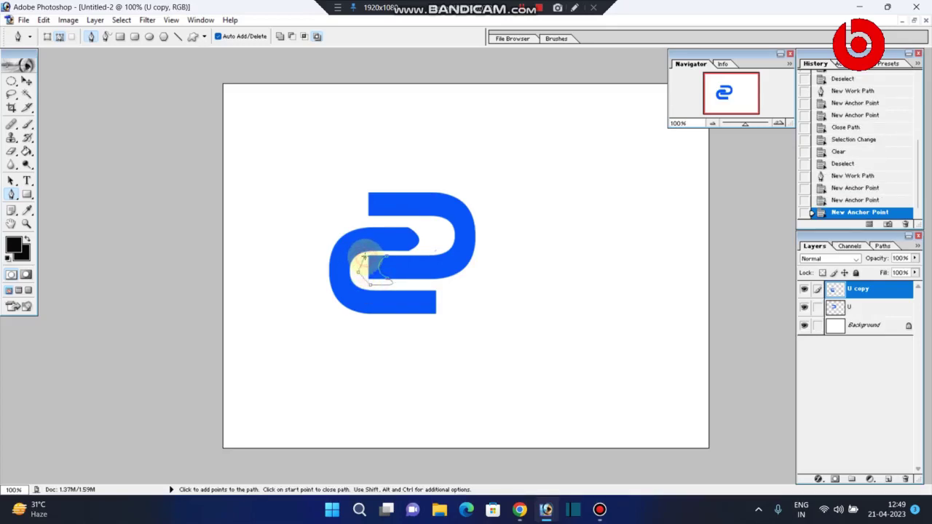
{"action": "left_click", "coordinate": [364, 257]}
{"action": "left_click", "coordinate": [370, 253]}
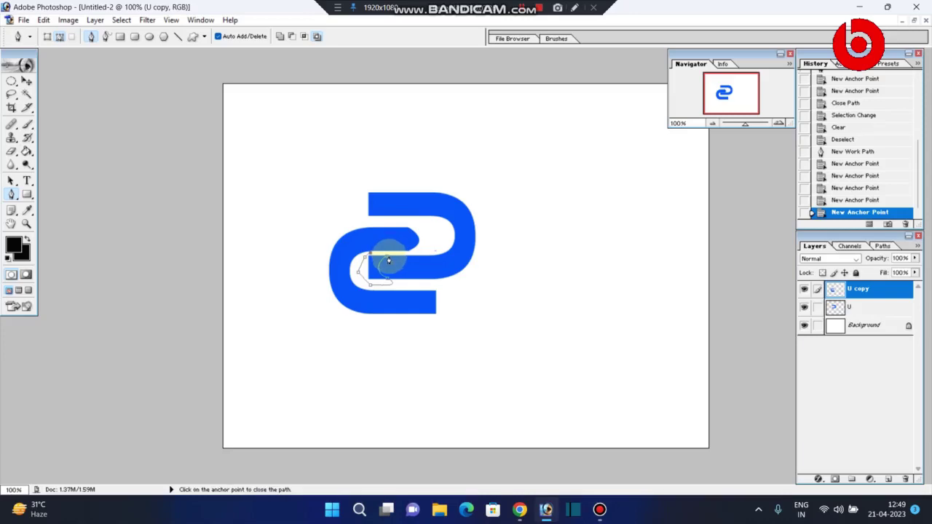
{"action": "left_click", "coordinate": [386, 258]}
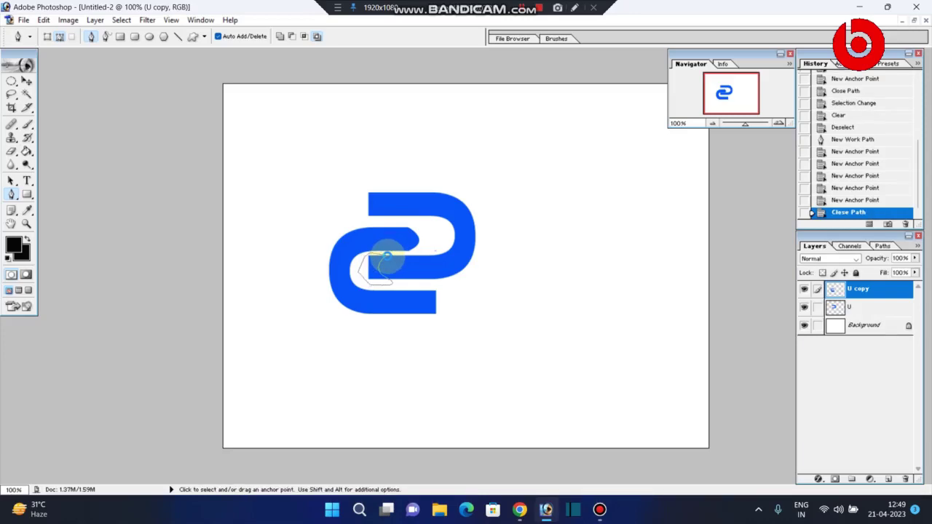
{"action": "key", "text": "ctrl+Return"}
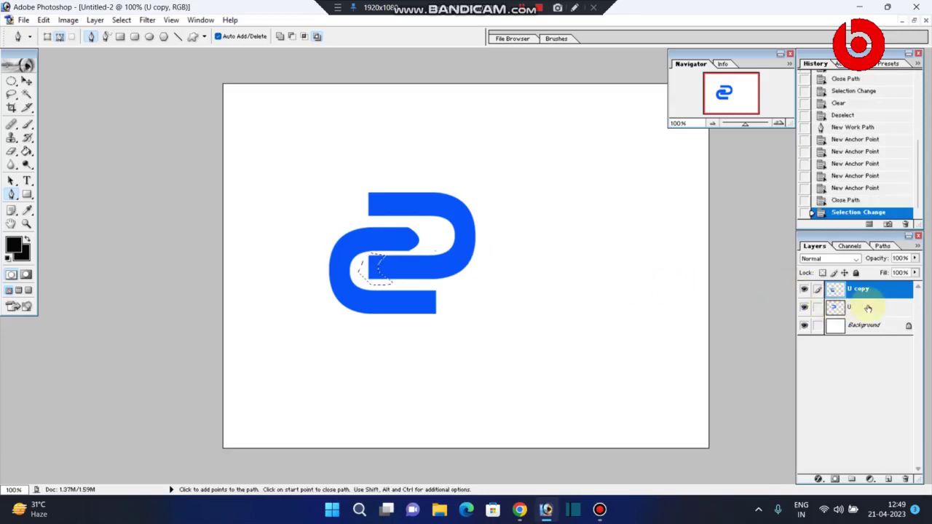
{"action": "left_click", "coordinate": [871, 308]}
{"action": "key", "text": "Delete"}
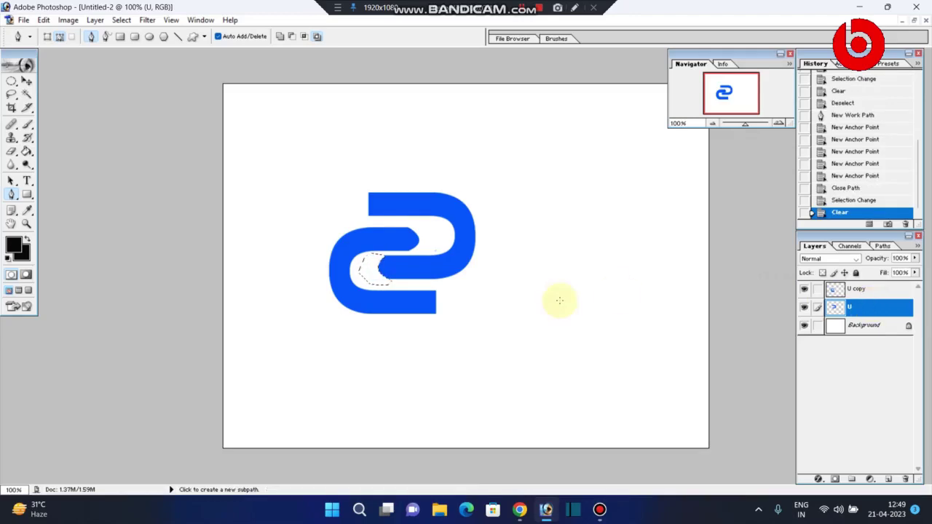
{"action": "key", "text": "ctrl+d"}
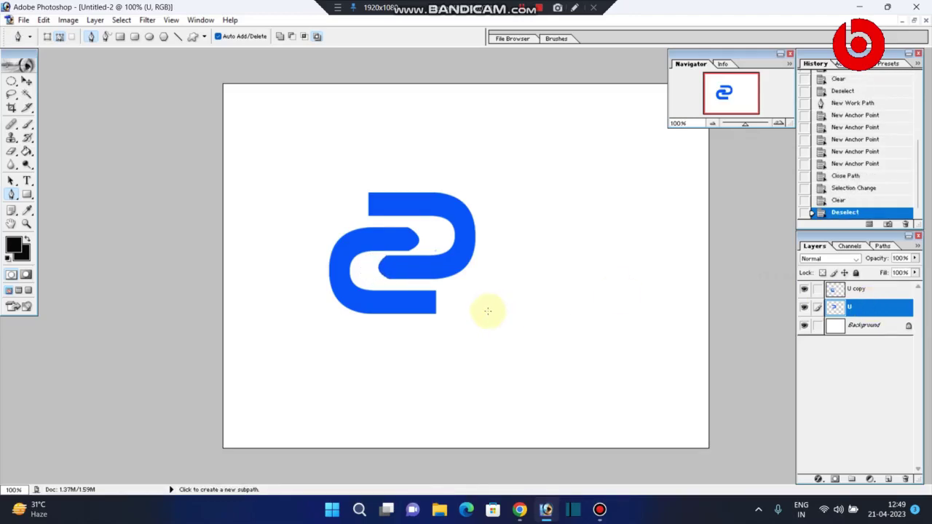
Slide the upper blue piece slightly left to align it
{"action": "key", "text": "v"}
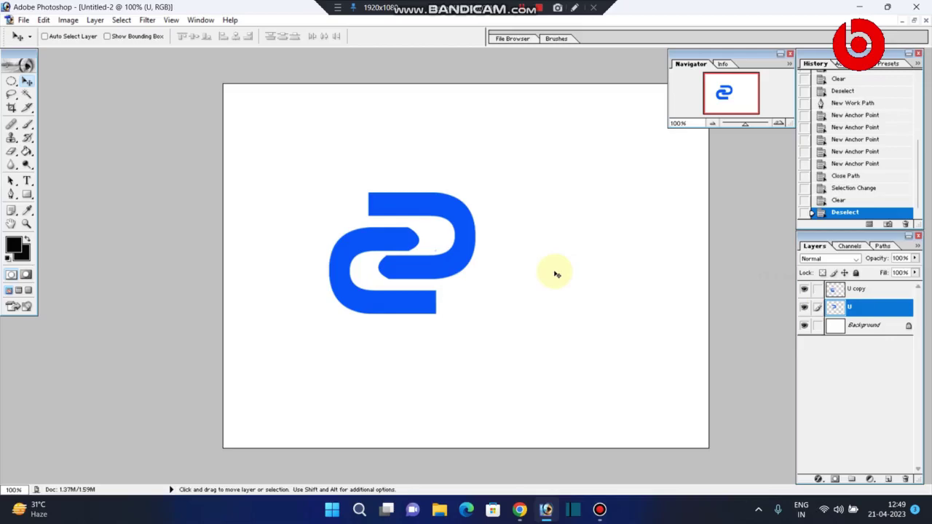
{"action": "left_click_drag", "start_coordinate": [348, 329], "coordinate": [326, 333]}
{"action": "left_click", "coordinate": [323, 328]}
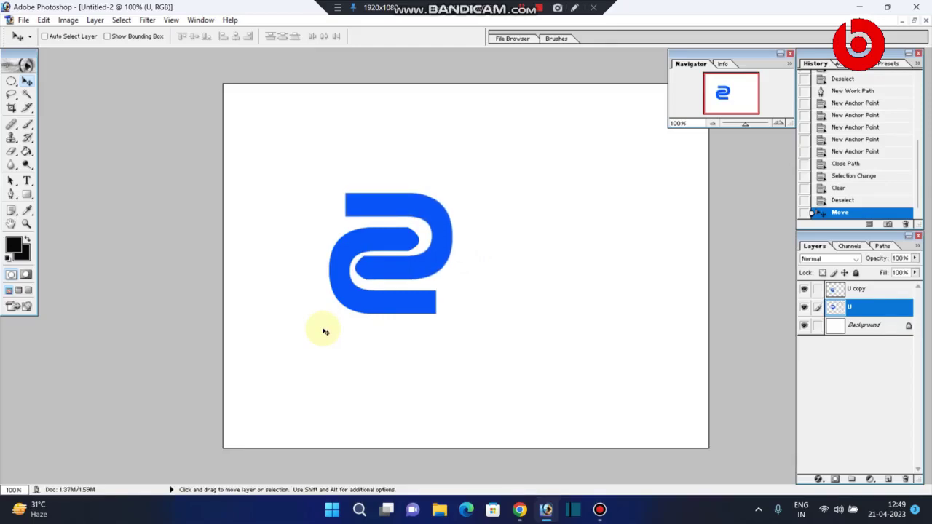
Draw a black rectangle shape layer beside the logo and tilt it
{"action": "left_click", "coordinate": [27, 195]}
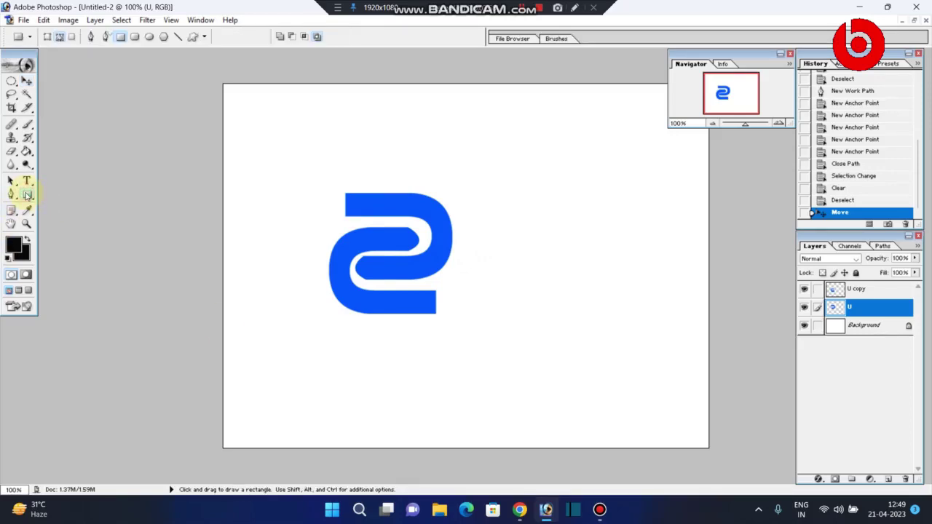
{"action": "left_click", "coordinate": [48, 37]}
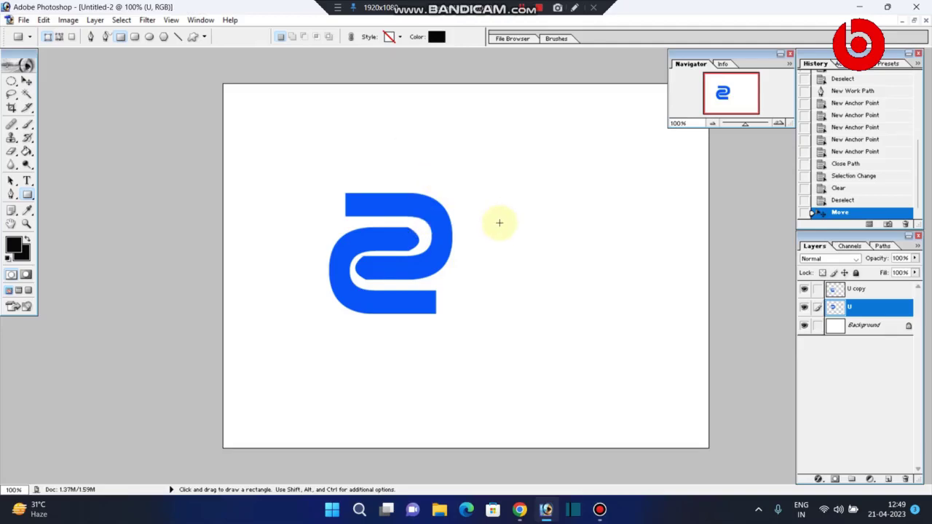
{"action": "left_click_drag", "start_coordinate": [477, 228], "coordinate": [598, 268]}
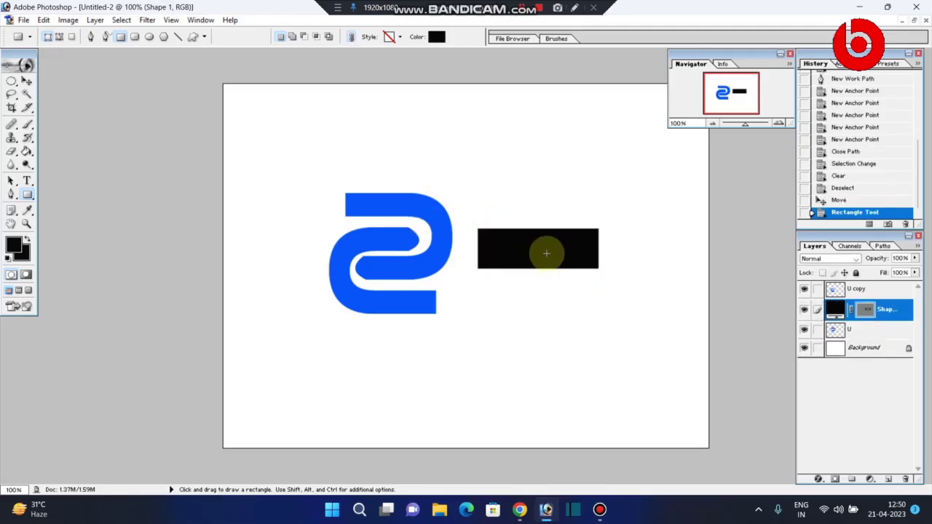
{"action": "key", "text": "v"}
{"action": "key", "text": "ctrl+t"}
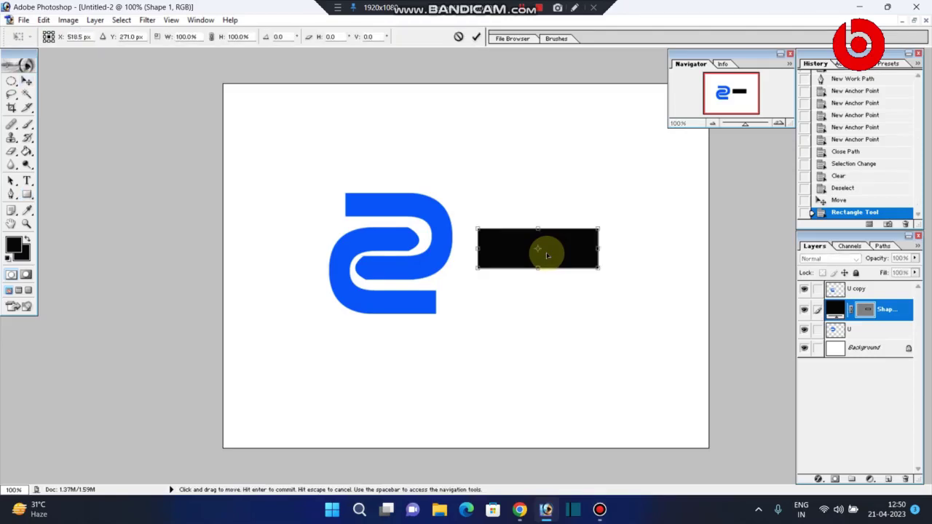
{"action": "left_click_drag", "start_coordinate": [614, 293], "coordinate": [616, 262]}
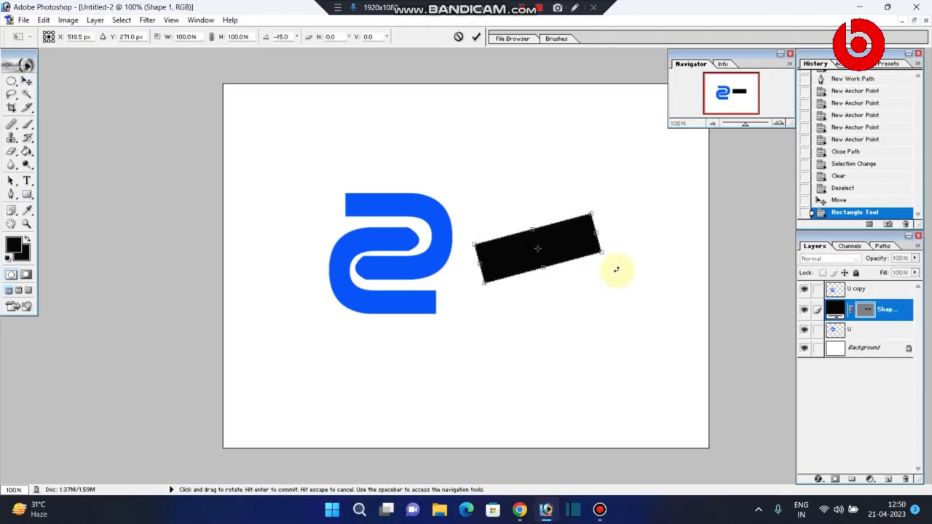
{"action": "key", "text": "Return"}
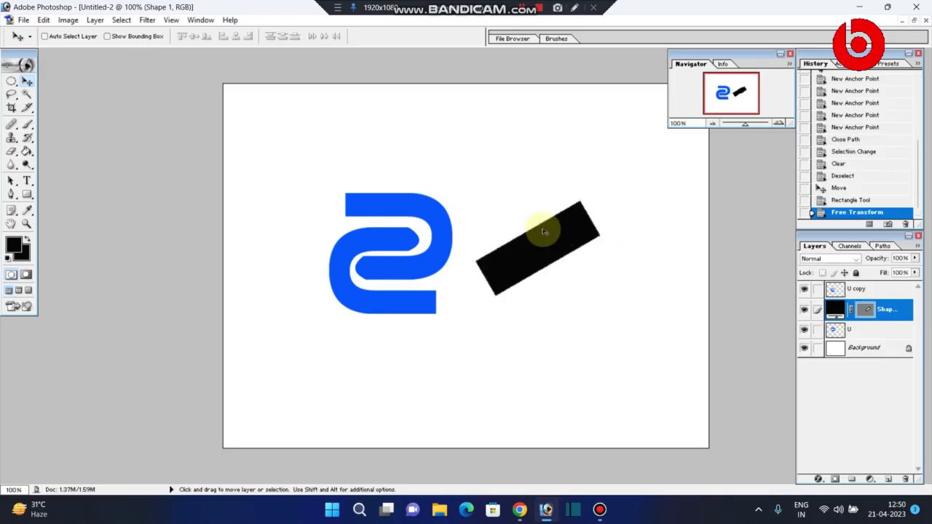
Place the tilted bar over the logo's top-left corner and rasterize Shape 1
{"action": "mouse_move", "coordinate": [565, 244]}
{"action": "left_mouse_down"}
{"action": "mouse_move", "coordinate": [376, 175]}
{"action": "mouse_move", "coordinate": [389, 188]}
{"action": "left_mouse_up"}
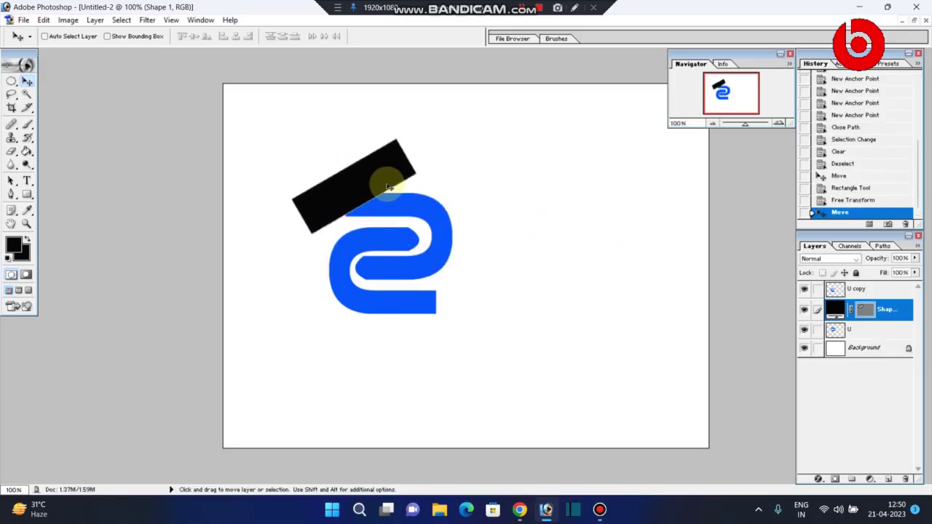
{"action": "key", "text": "Right"}
{"action": "key", "text": "Right"}
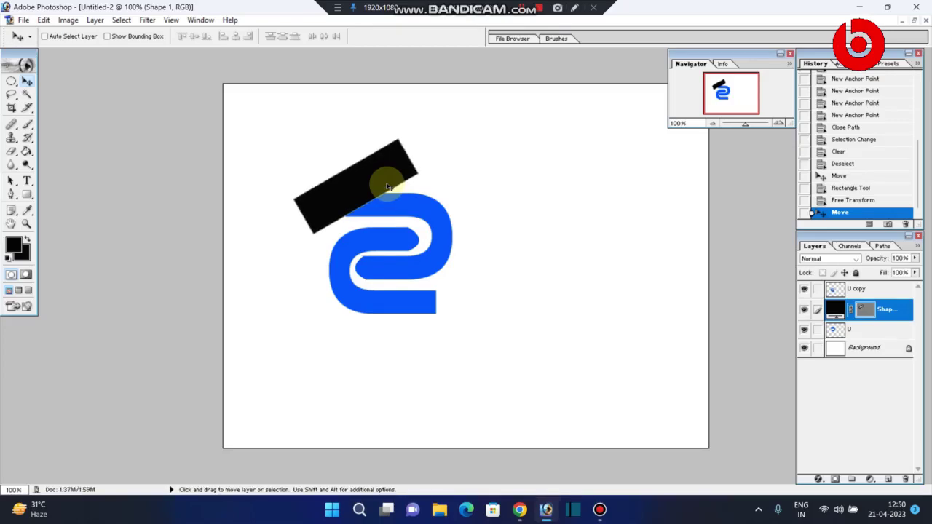
{"action": "key", "text": "Right"}
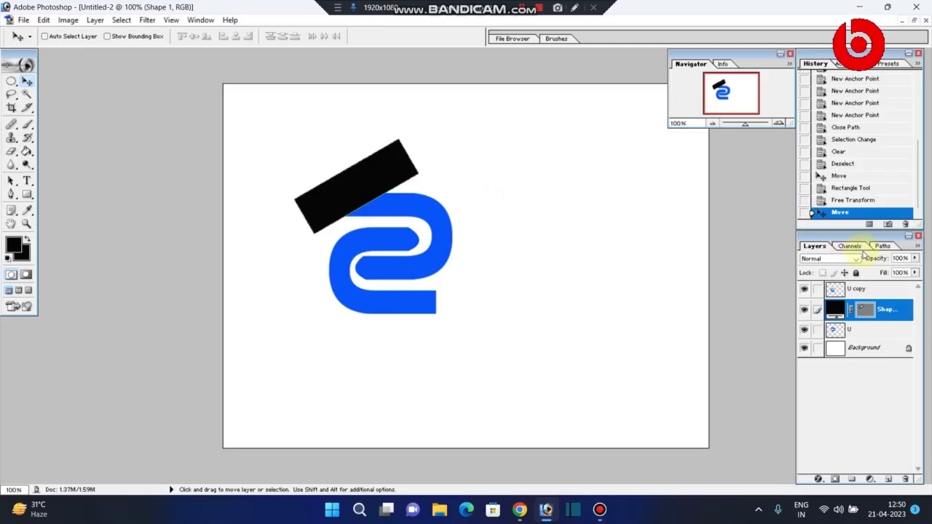
{"action": "right_click", "coordinate": [900, 312]}
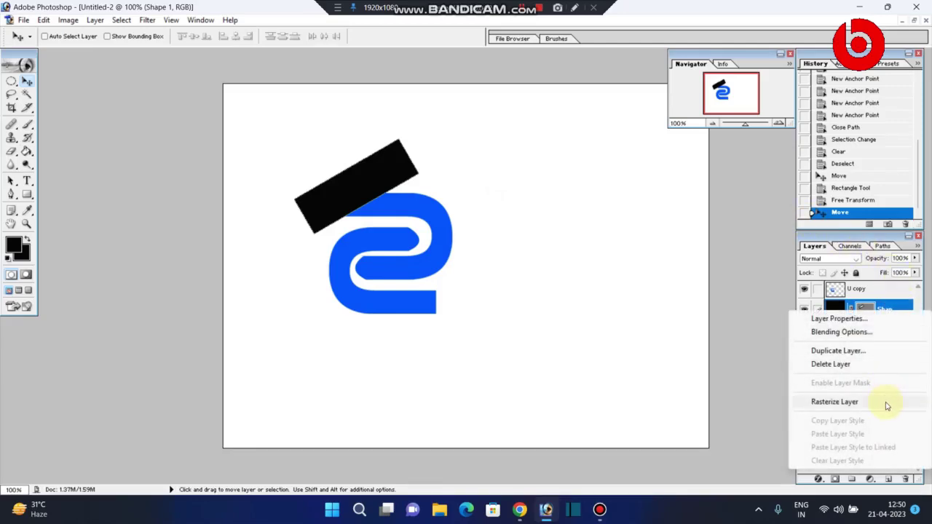
{"action": "left_click", "coordinate": [884, 404]}
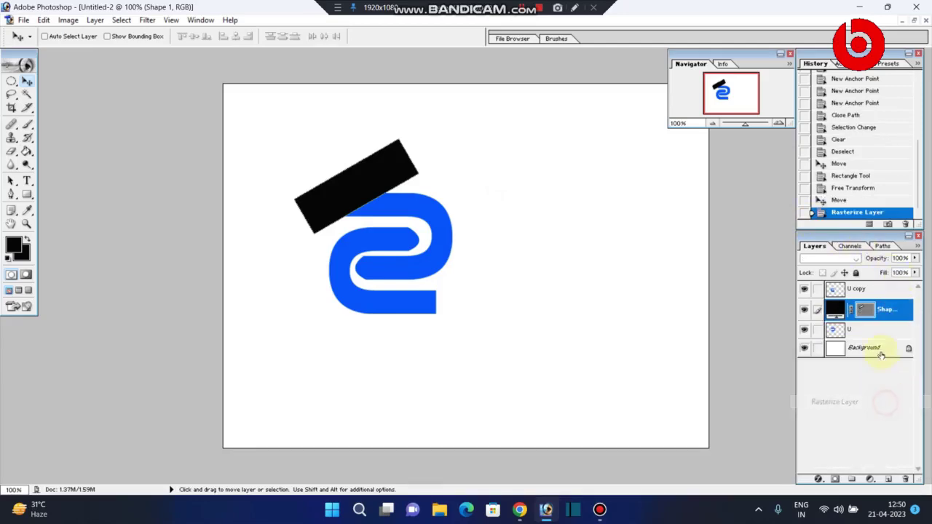
Cut the black bar's shape out of layer U, then move the bar below-right
{"action": "left_click", "coordinate": [882, 308], "text": "ctrl"}
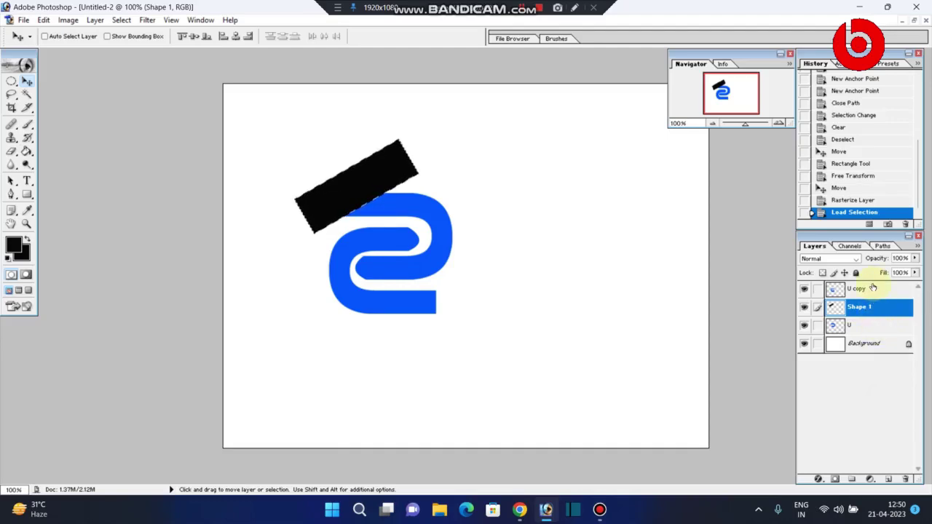
{"action": "left_click", "coordinate": [878, 325]}
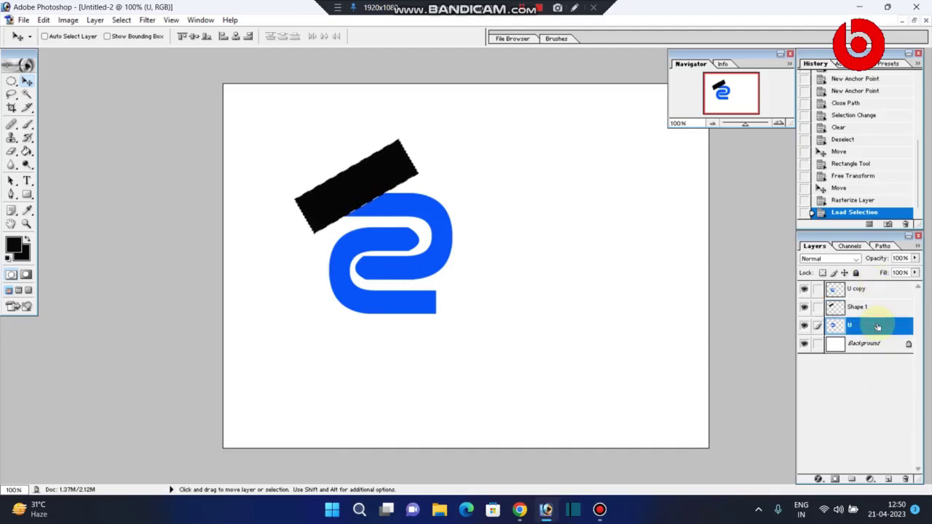
{"action": "key", "text": "ctrl+x"}
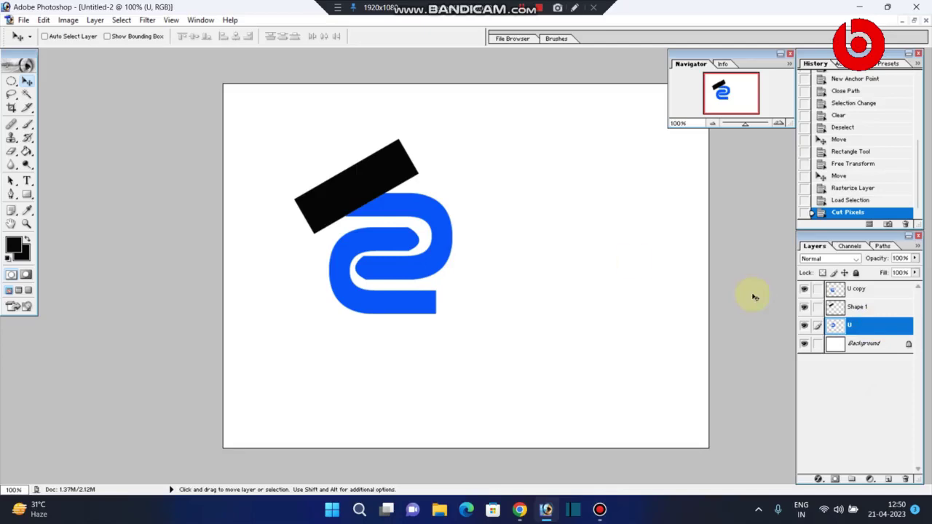
{"action": "left_click", "coordinate": [890, 307]}
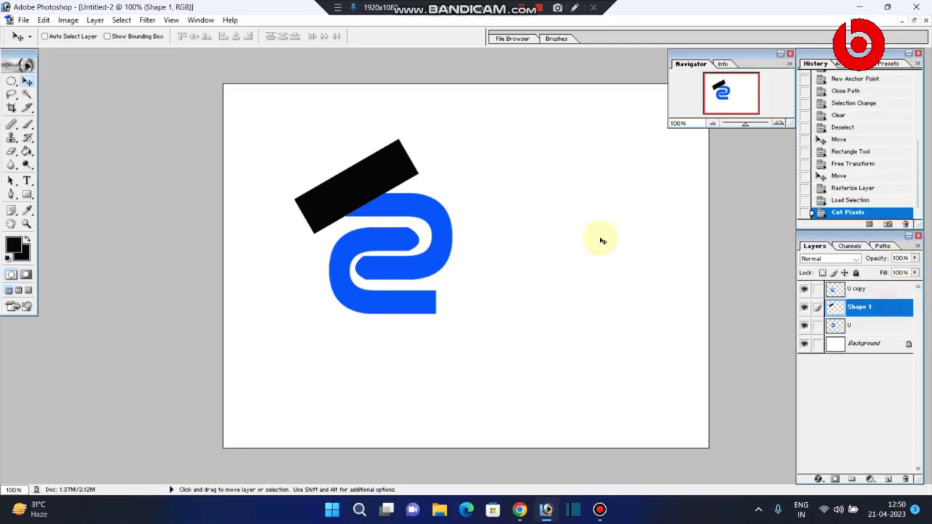
{"action": "mouse_move", "coordinate": [433, 202]}
{"action": "left_mouse_down"}
{"action": "mouse_move", "coordinate": [562, 187]}
{"action": "mouse_move", "coordinate": [549, 319]}
{"action": "mouse_move", "coordinate": [504, 336]}
{"action": "left_mouse_up"}
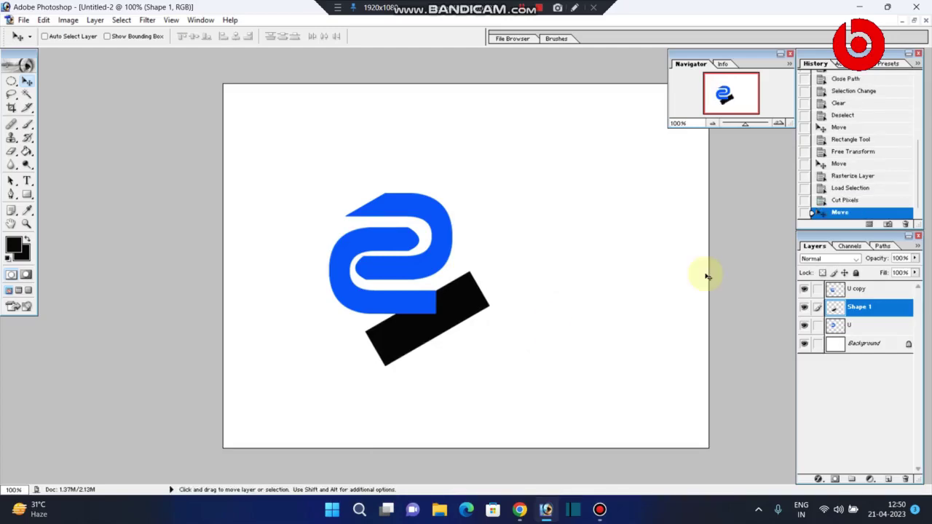
Move Shape 1 above U copy, cut its shape from U copy, and hide it
{"action": "left_click", "coordinate": [885, 290]}
{"action": "left_click_drag", "start_coordinate": [883, 301], "coordinate": [886, 287]}
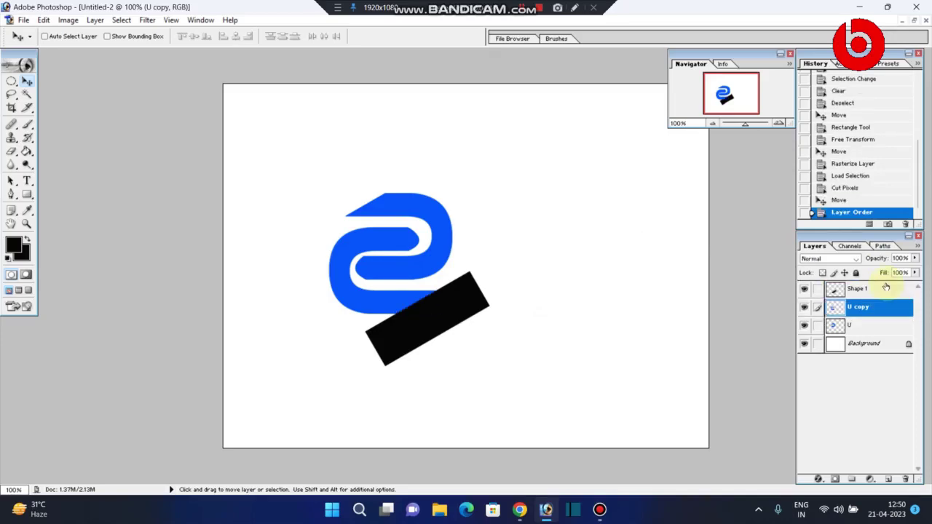
{"action": "left_click", "coordinate": [885, 288]}
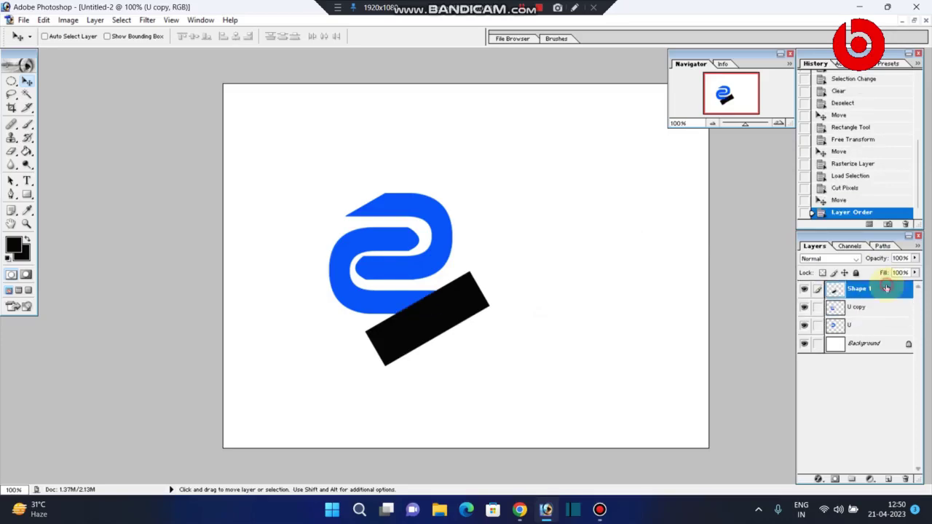
{"action": "left_click", "coordinate": [887, 289], "text": "ctrl"}
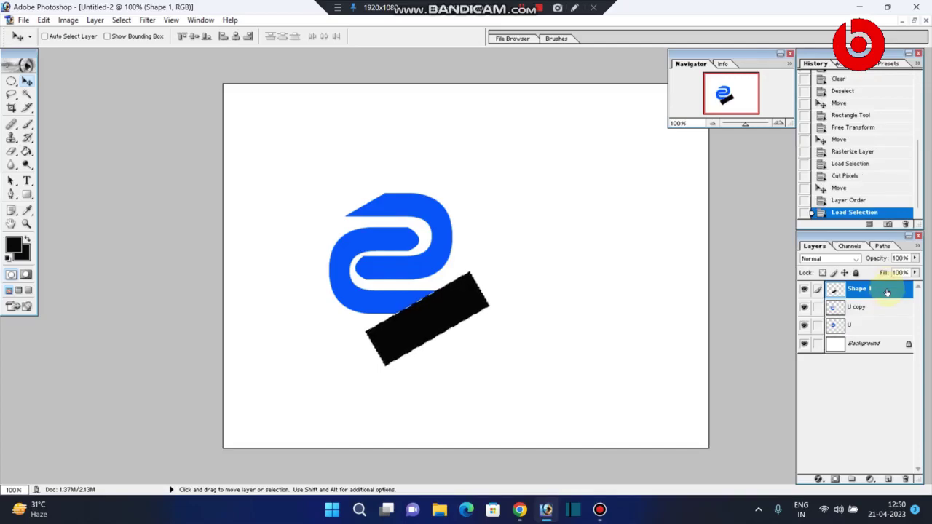
{"action": "left_click", "coordinate": [886, 309]}
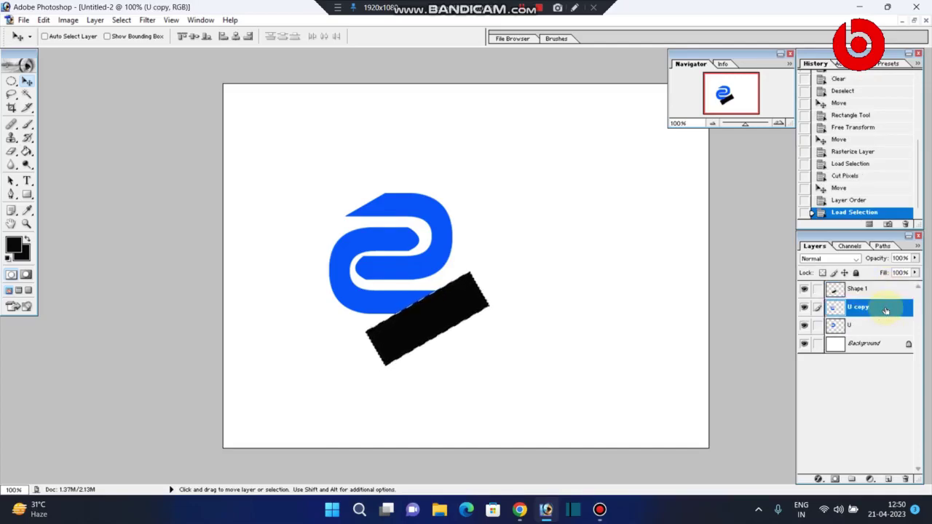
{"action": "key", "text": "ctrl+x"}
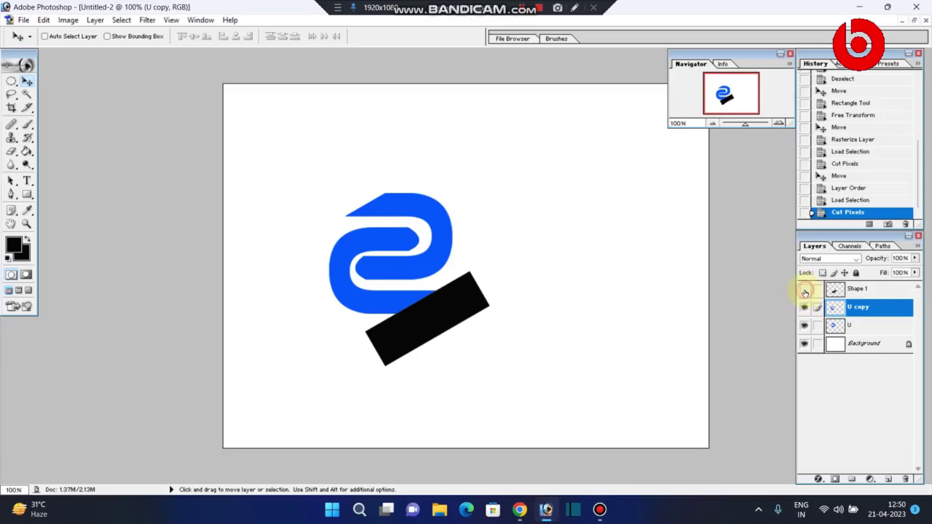
{"action": "left_click", "coordinate": [806, 290]}
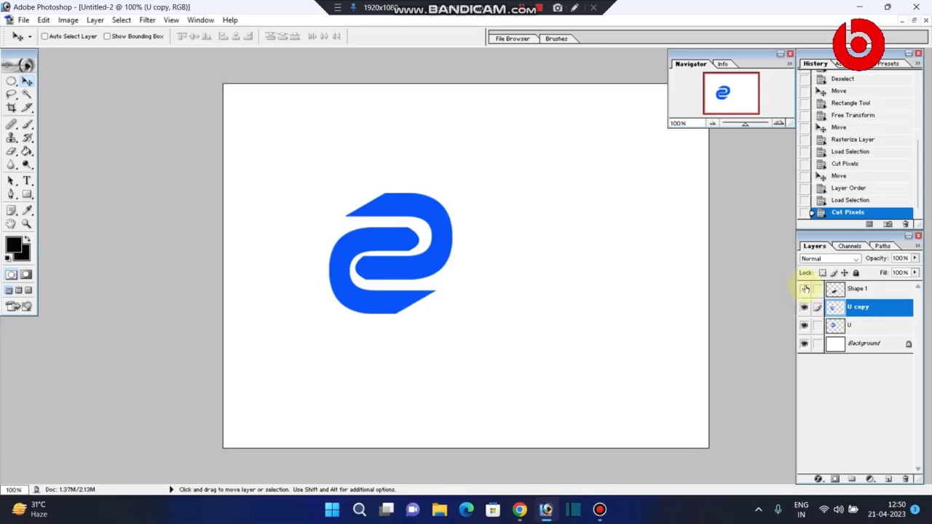
Merge U and U copy, delete Shape 1, and recentre the blue logo
{"action": "left_click", "coordinate": [818, 326]}
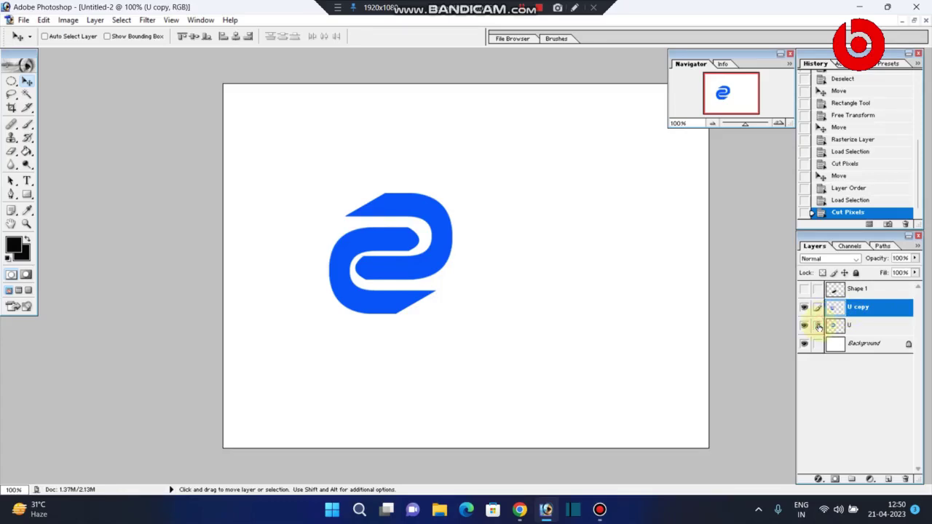
{"action": "key", "text": "ctrl+e"}
{"action": "left_click", "coordinate": [804, 289]}
{"action": "left_click", "coordinate": [874, 289]}
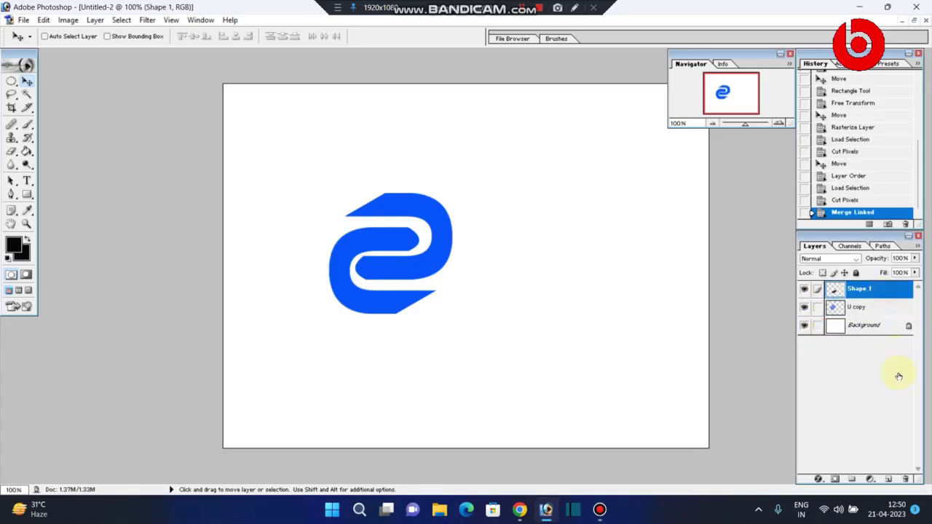
{"action": "left_click", "coordinate": [903, 480]}
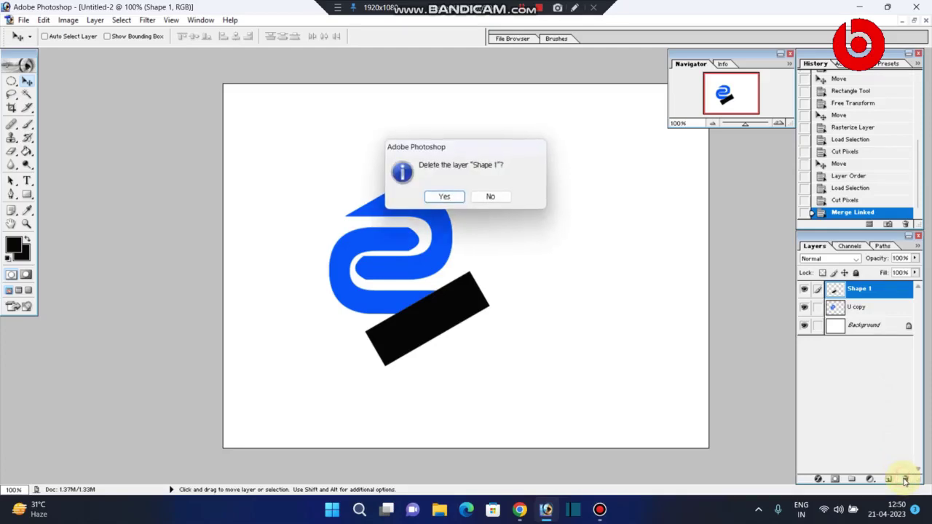
{"action": "left_click", "coordinate": [444, 197]}
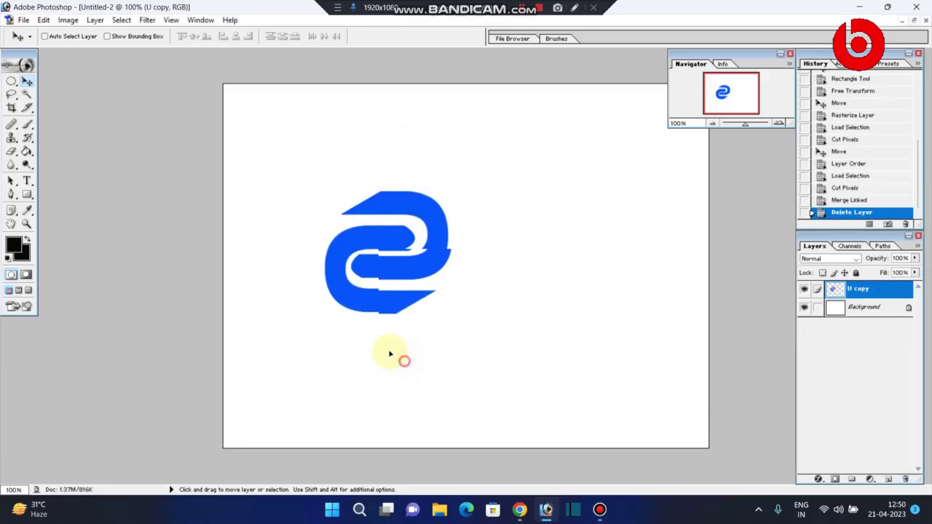
{"action": "left_click_drag", "start_coordinate": [405, 361], "coordinate": [473, 337]}
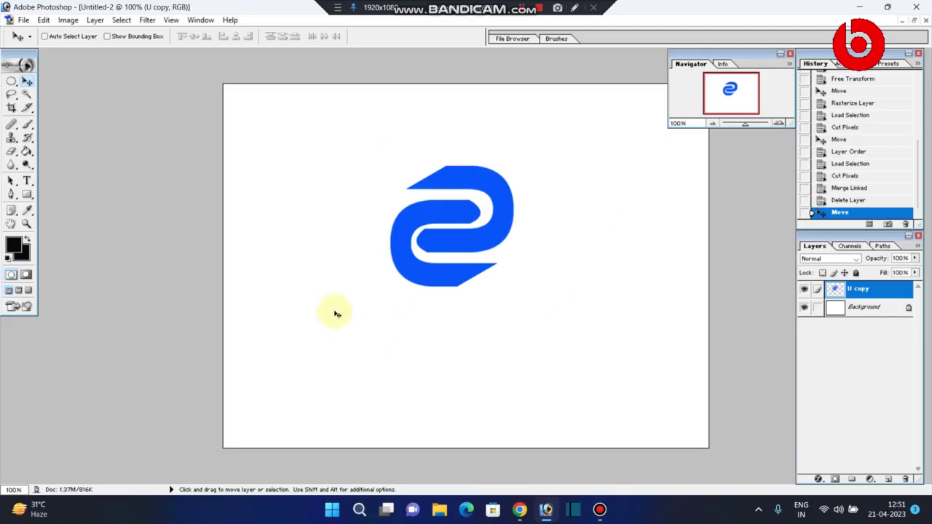
Fill the white Background layer with black using the Paint Bucket
{"action": "left_click", "coordinate": [26, 152]}
{"action": "left_click", "coordinate": [860, 307]}
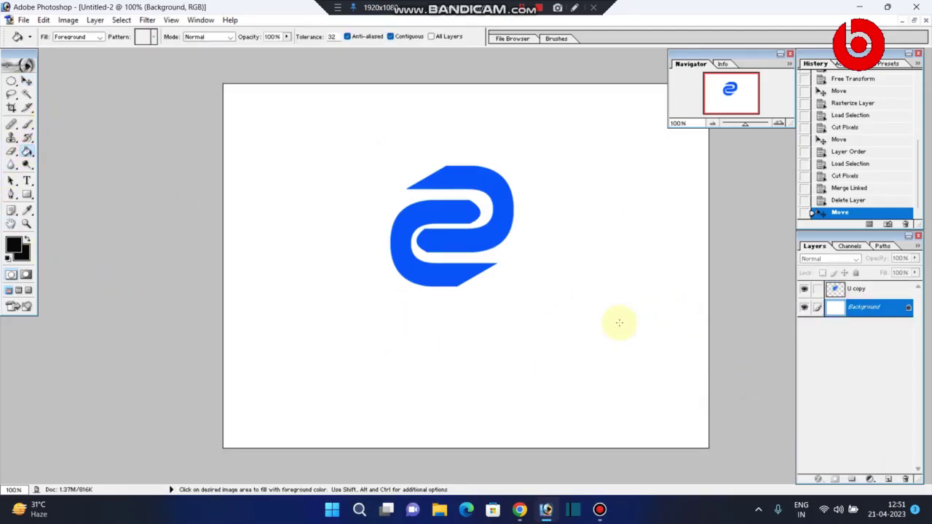
{"action": "left_click", "coordinate": [618, 322]}
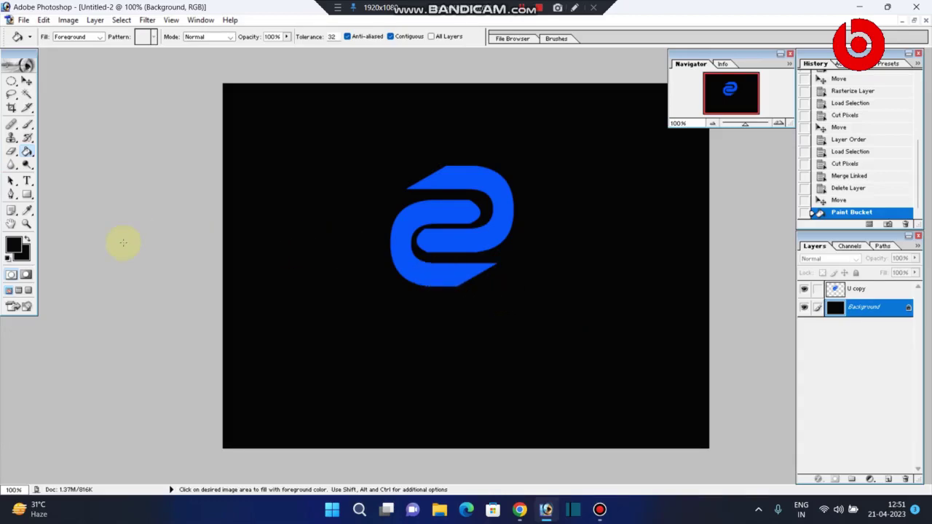
{"action": "left_click", "coordinate": [16, 248]}
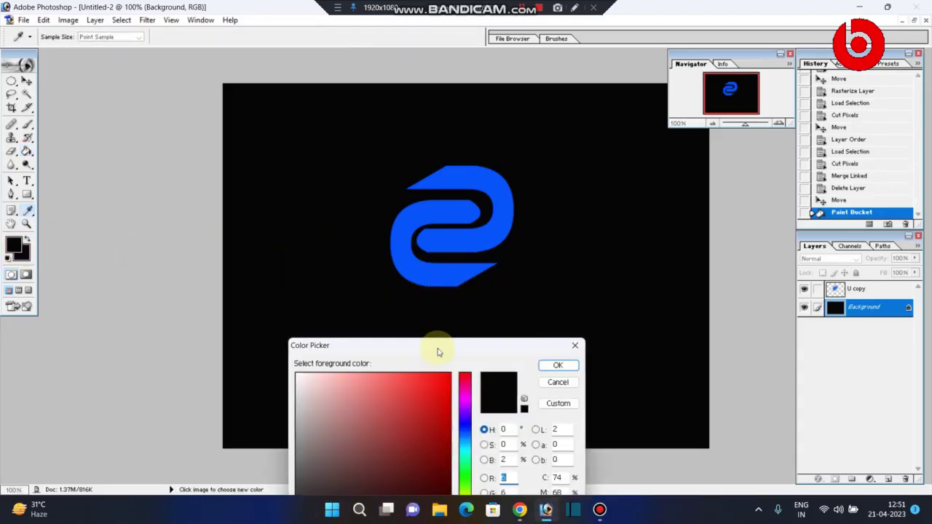
{"action": "left_click", "coordinate": [557, 382]}
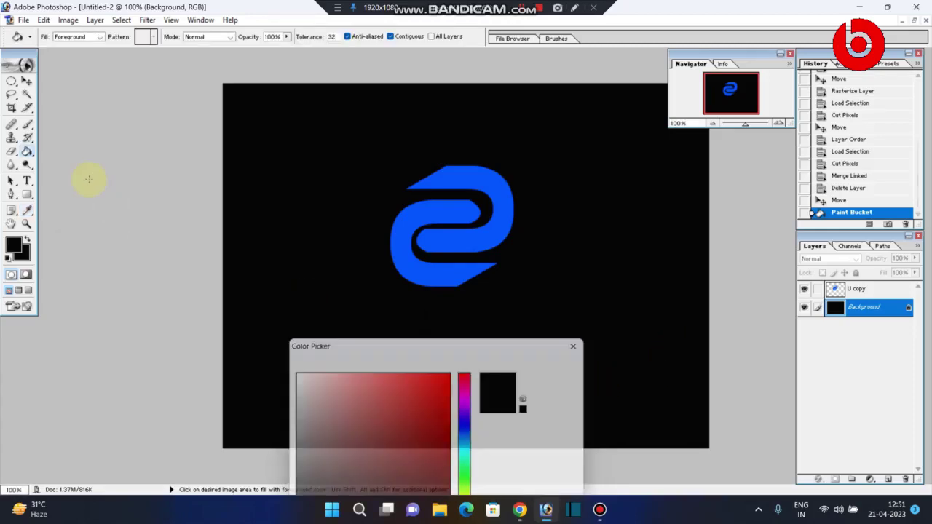
Move the blue double-U mark on the U copy layer slightly up and right
{"action": "left_click", "coordinate": [26, 82]}
{"action": "left_click_drag", "start_coordinate": [431, 318], "coordinate": [442, 313]}
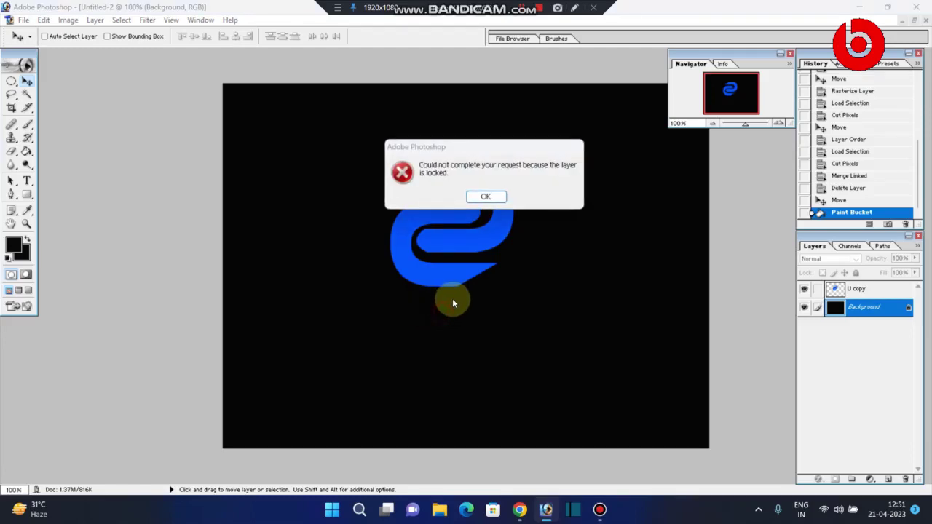
{"action": "key", "text": "Return"}
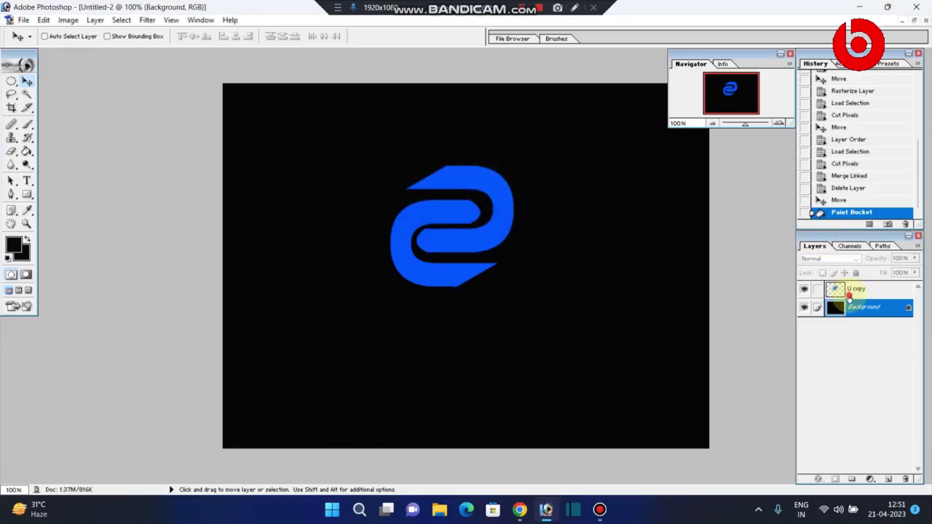
{"action": "left_click", "coordinate": [850, 295]}
{"action": "left_click_drag", "start_coordinate": [537, 354], "coordinate": [547, 337]}
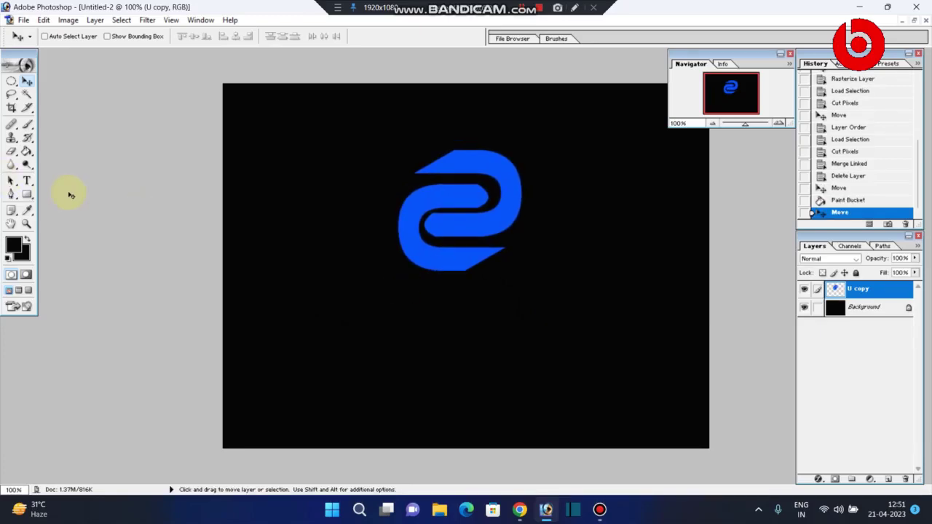
{"action": "left_click", "coordinate": [25, 182]}
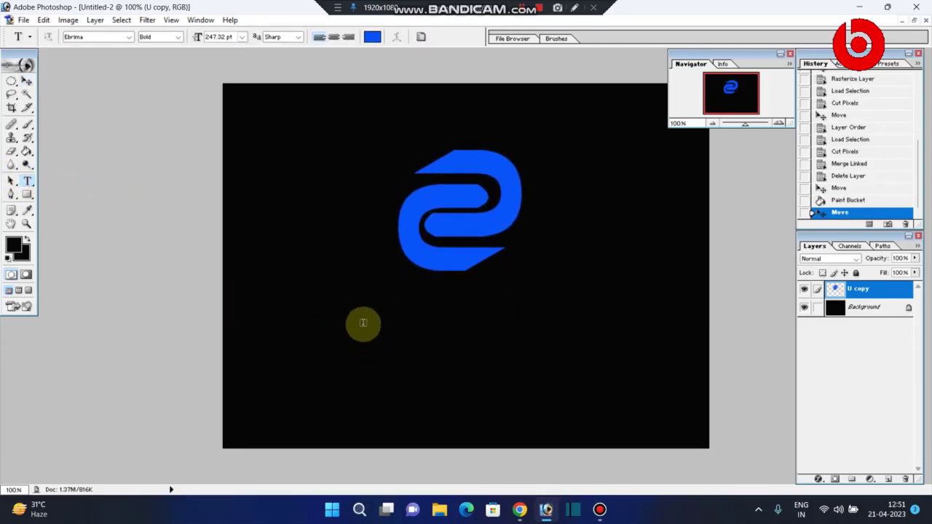
Type the text 'YOUR LOGO' on the canvas and commit it
{"action": "left_click", "coordinate": [361, 376]}
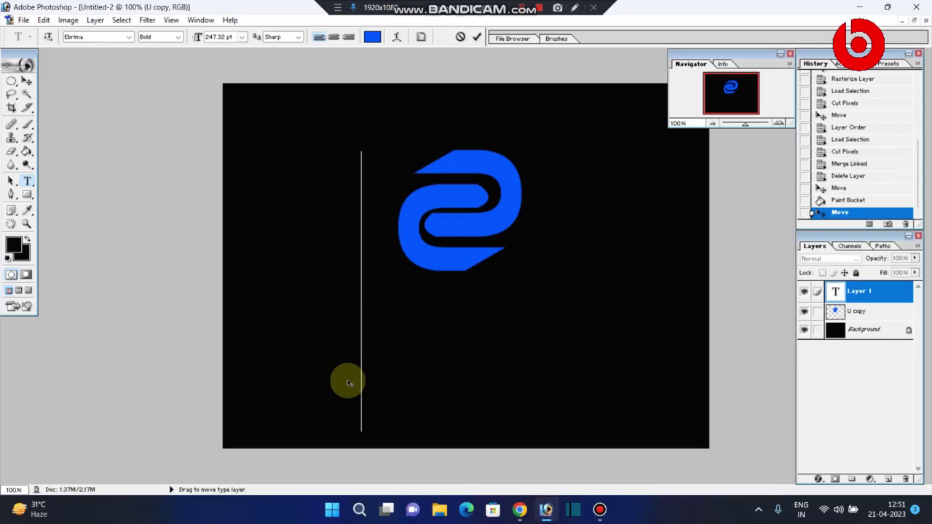
{"action": "type", "text": "YOUI"}
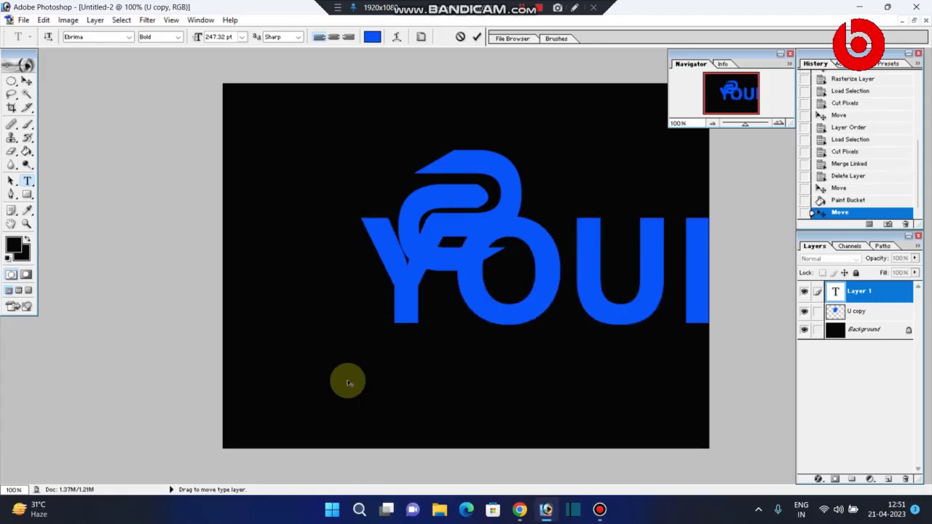
{"action": "key", "text": "ctrl+Return"}
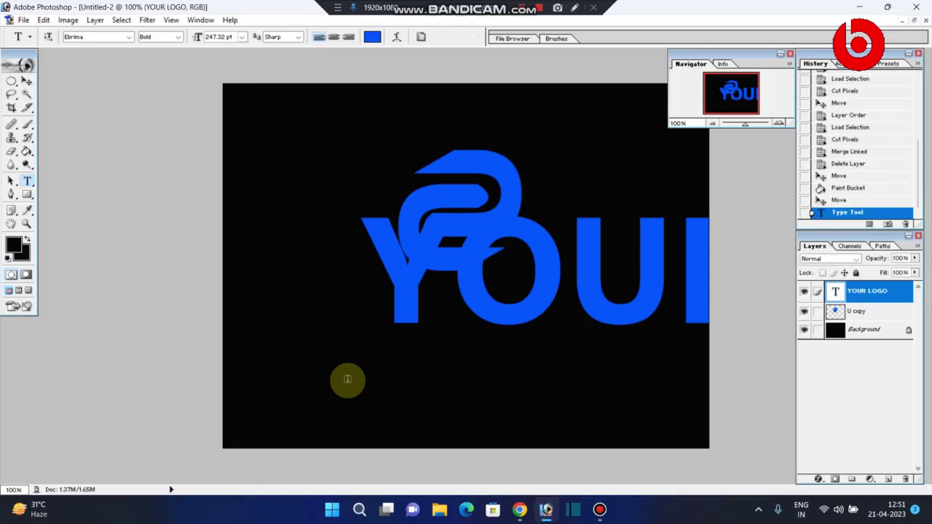
{"action": "scroll", "coordinate": [347, 378], "scroll_direction": "down", "scroll_amount": 1}
{"action": "scroll", "coordinate": [349, 380], "scroll_direction": "down", "scroll_amount": 1}
{"action": "scroll", "coordinate": [353, 380], "scroll_direction": "down", "scroll_amount": 1}
{"action": "scroll", "coordinate": [357, 380], "scroll_direction": "down", "scroll_amount": 1}
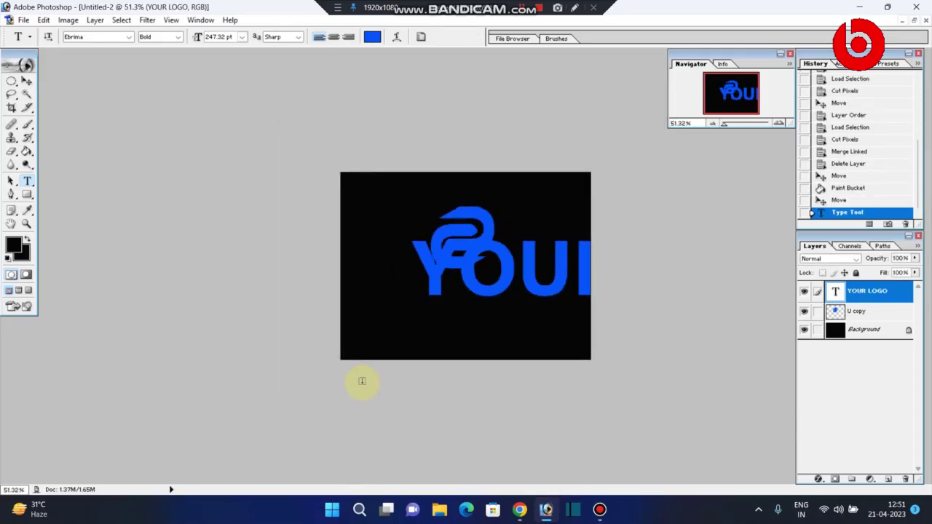
{"action": "left_click", "coordinate": [362, 381], "text": "ctrl"}
Scale the YOUR LOGO text down to about 25% with Free Transform
{"action": "key", "text": "ctrl+t"}
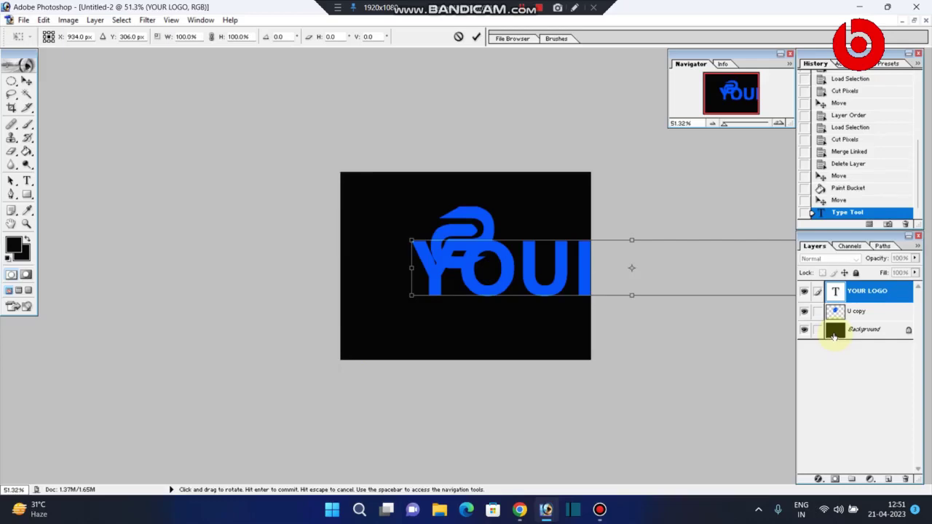
{"action": "scroll", "coordinate": [520, 352], "scroll_direction": "down", "scroll_amount": 2}
{"action": "scroll", "coordinate": [546, 339], "scroll_direction": "down", "scroll_amount": 1}
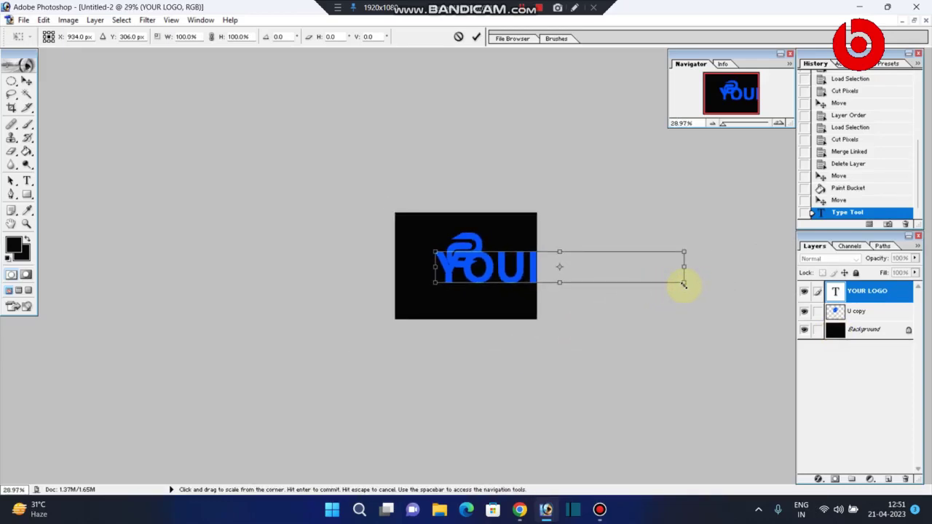
{"action": "left_click_drag", "start_coordinate": [683, 284], "coordinate": [593, 256]}
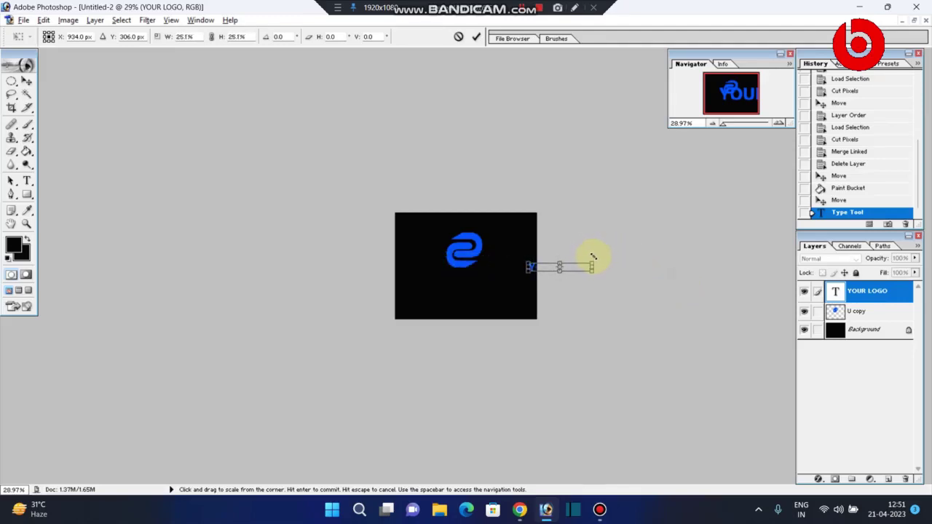
{"action": "key", "text": "Return"}
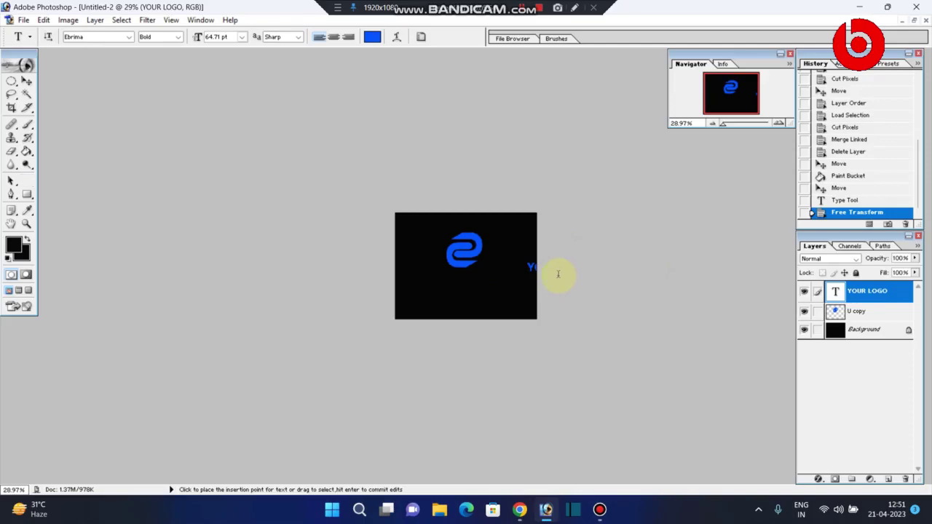
Position the YOUR LOGO text just below the blue double-U mark
{"action": "key", "text": "v"}
{"action": "left_click_drag", "start_coordinate": [520, 274], "coordinate": [431, 291]}
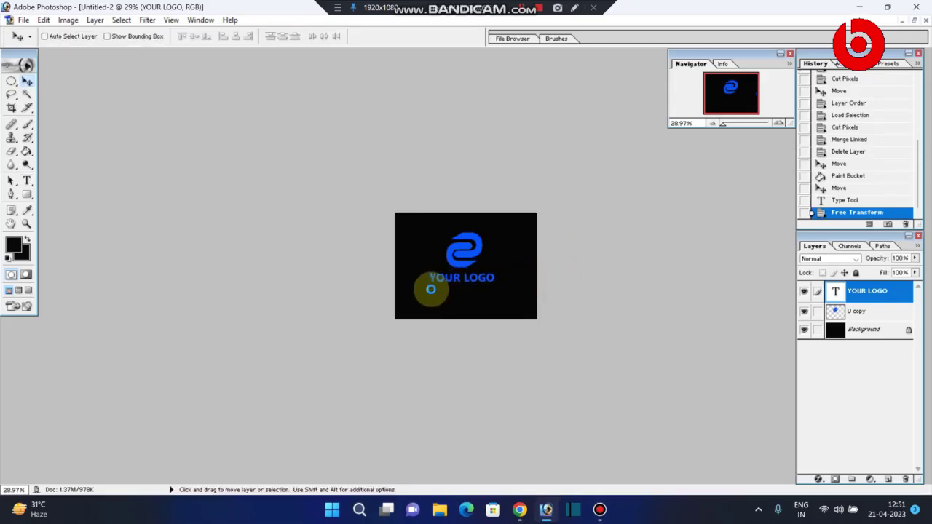
{"action": "scroll", "coordinate": [432, 292], "scroll_direction": "up", "scroll_amount": 2}
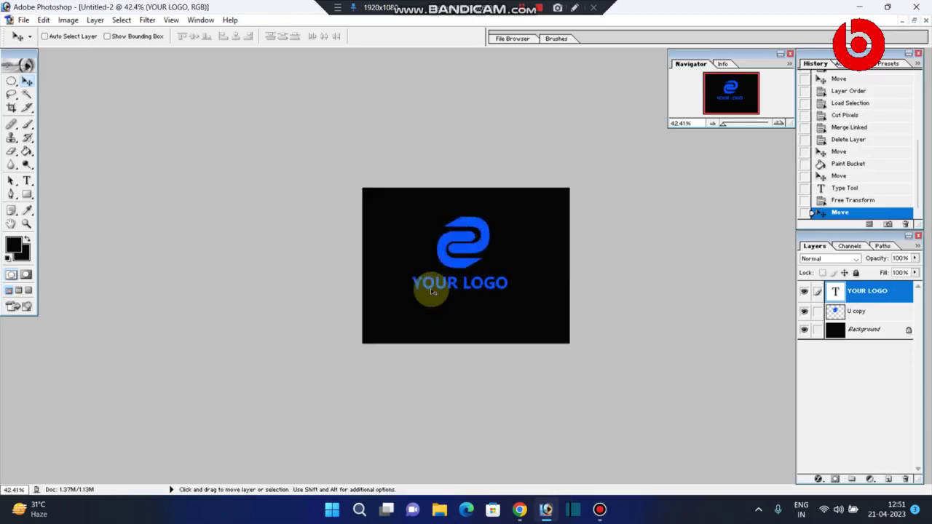
{"action": "scroll", "coordinate": [432, 292], "scroll_direction": "up", "scroll_amount": 3}
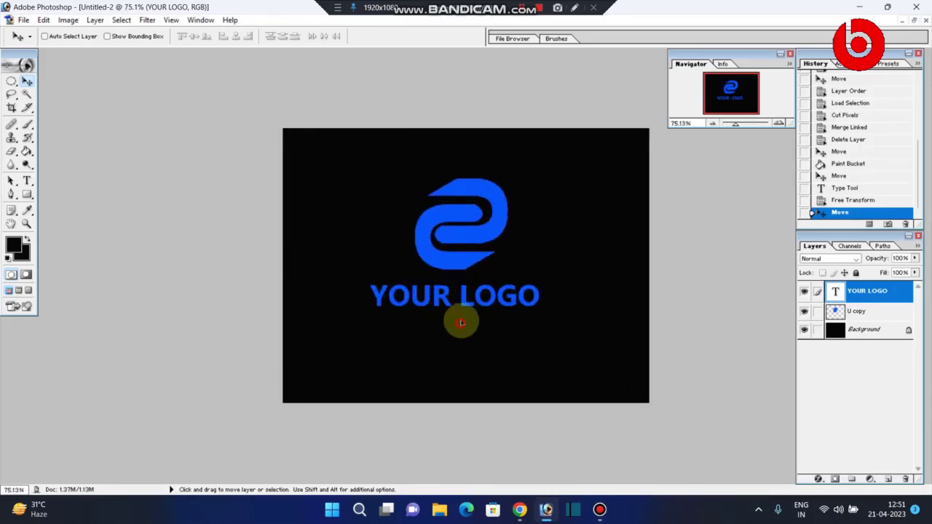
{"action": "left_click_drag", "start_coordinate": [461, 323], "coordinate": [463, 329]}
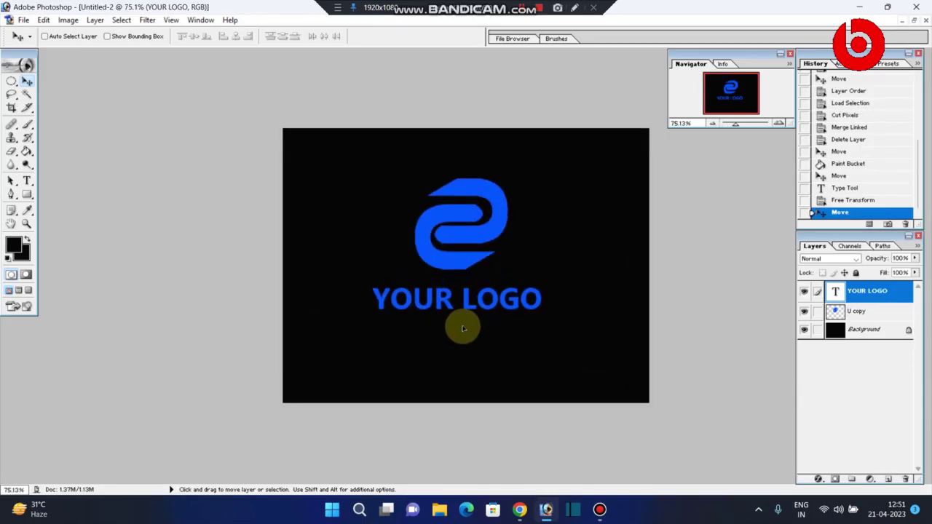
{"action": "left_click", "coordinate": [287, 260]}
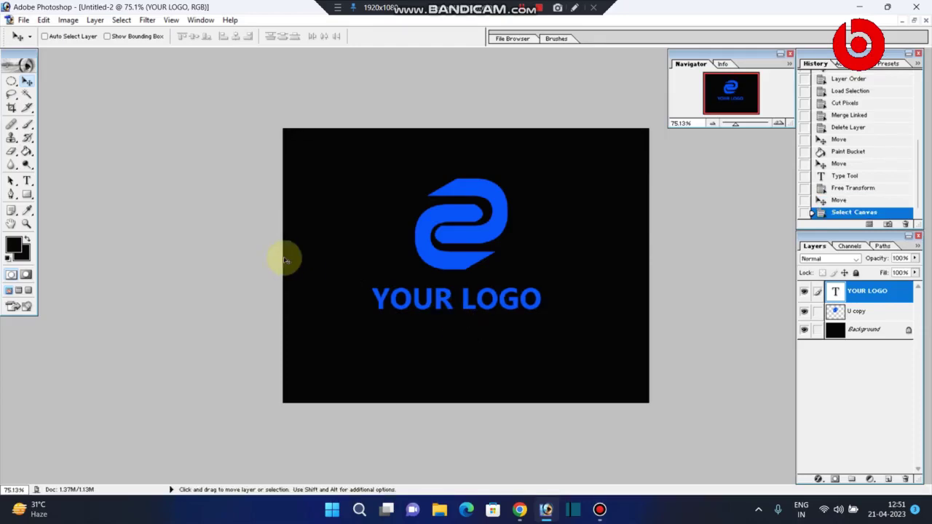
Merge YOUR LOGO into the U copy layer, centre it both ways, then deselect
{"action": "left_click", "coordinate": [236, 37]}
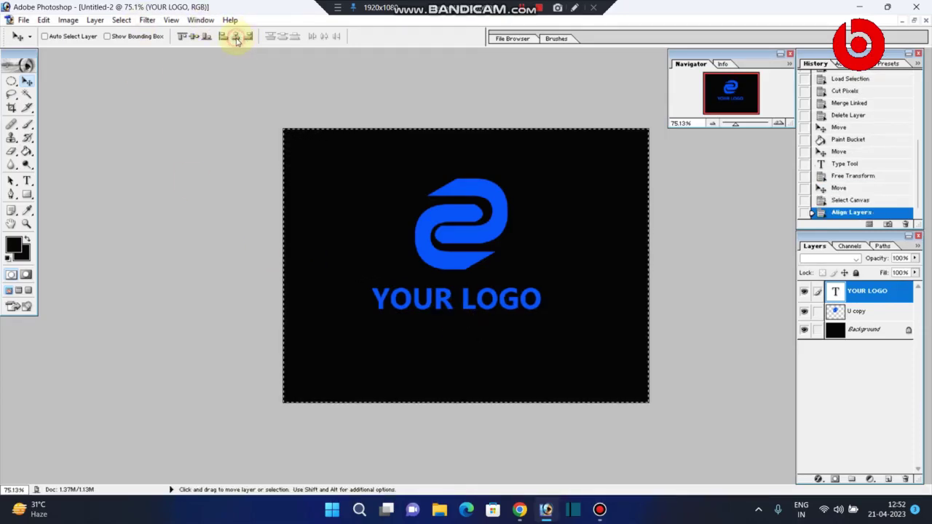
{"action": "left_click", "coordinate": [876, 318]}
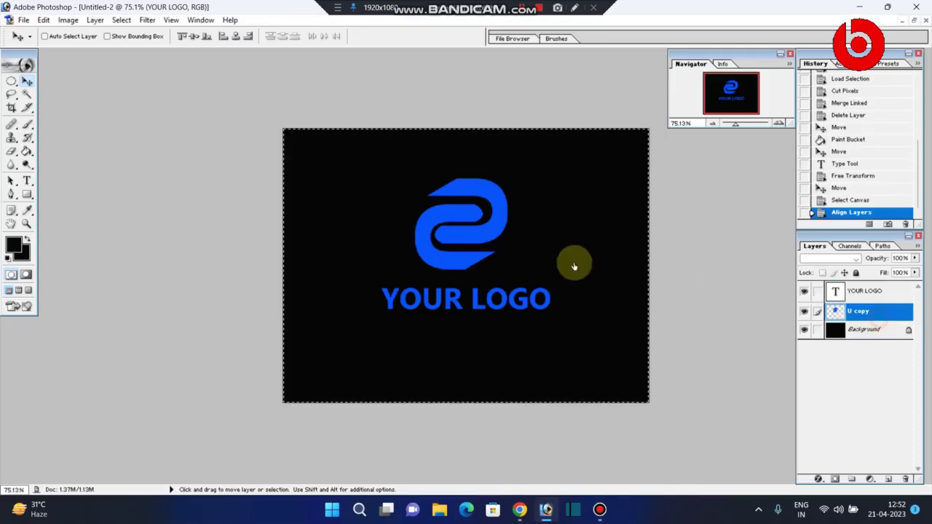
{"action": "left_click", "coordinate": [236, 37]}
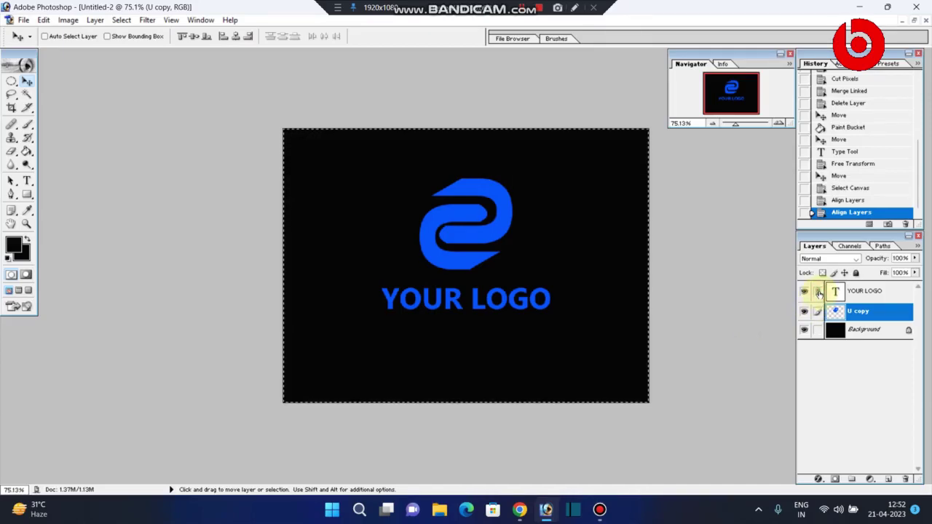
{"action": "key", "text": "ctrl+e"}
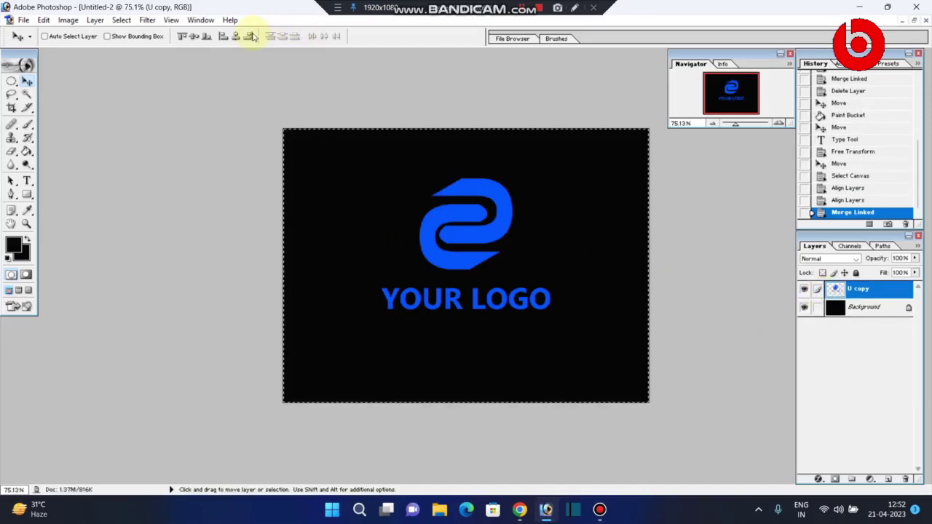
{"action": "left_click", "coordinate": [236, 35]}
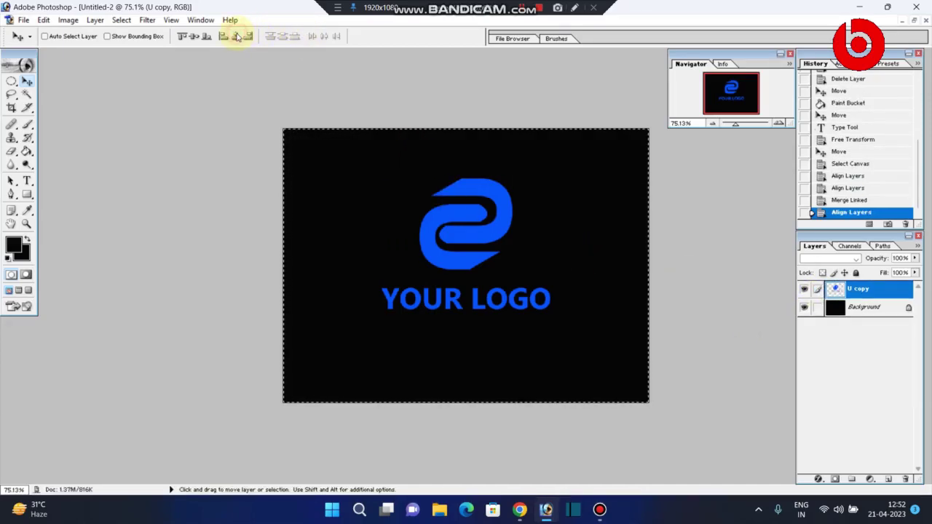
{"action": "left_click", "coordinate": [193, 37]}
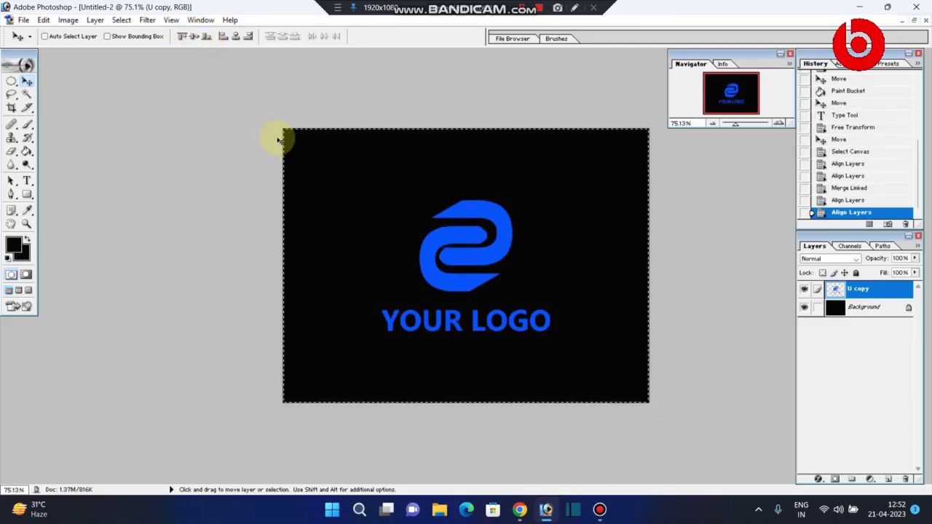
{"action": "key", "text": "ctrl+d"}
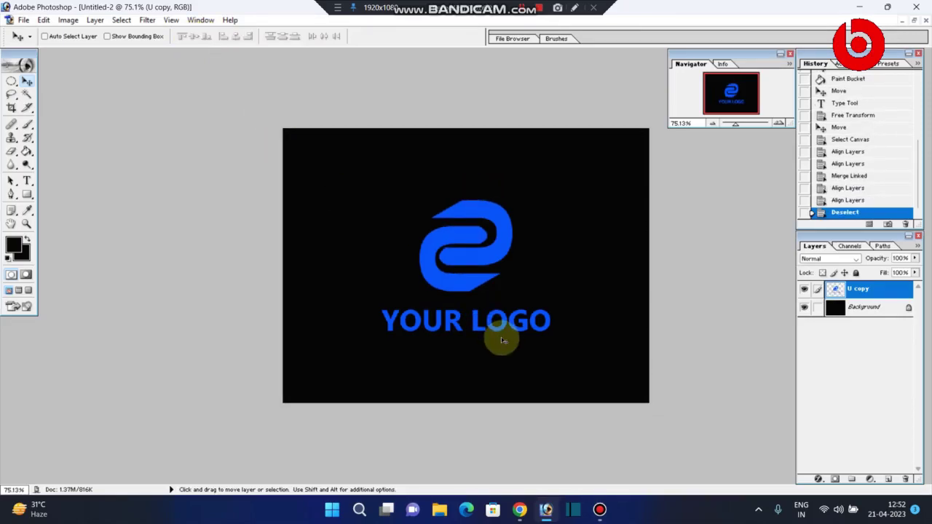